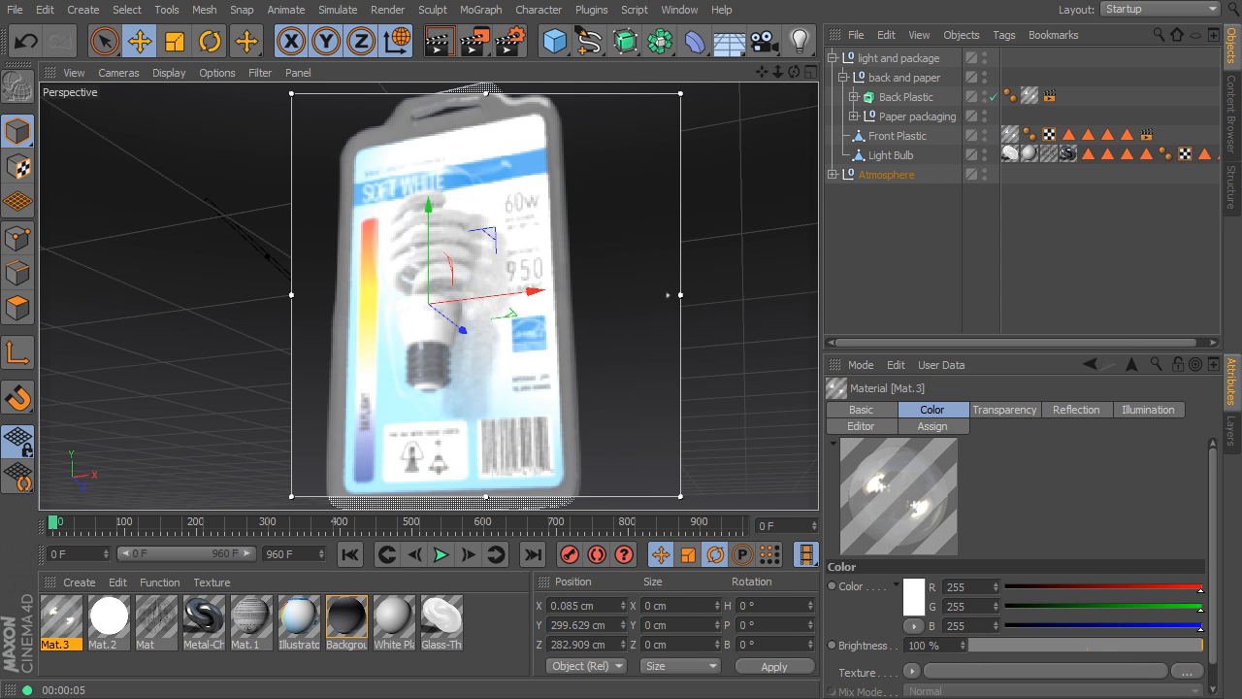
Render the scene to the Picture Viewer and inspect the lower part of the light bulb packaging
key(shift+r)
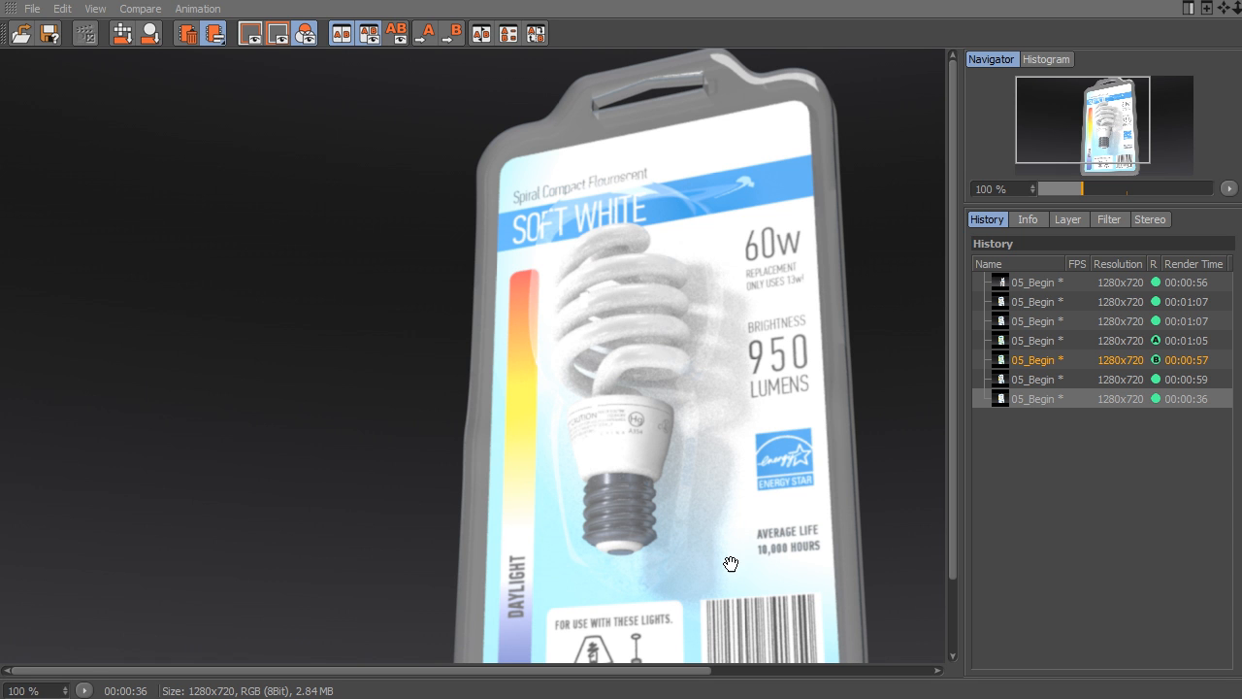
drag(726, 524, 694, 606)
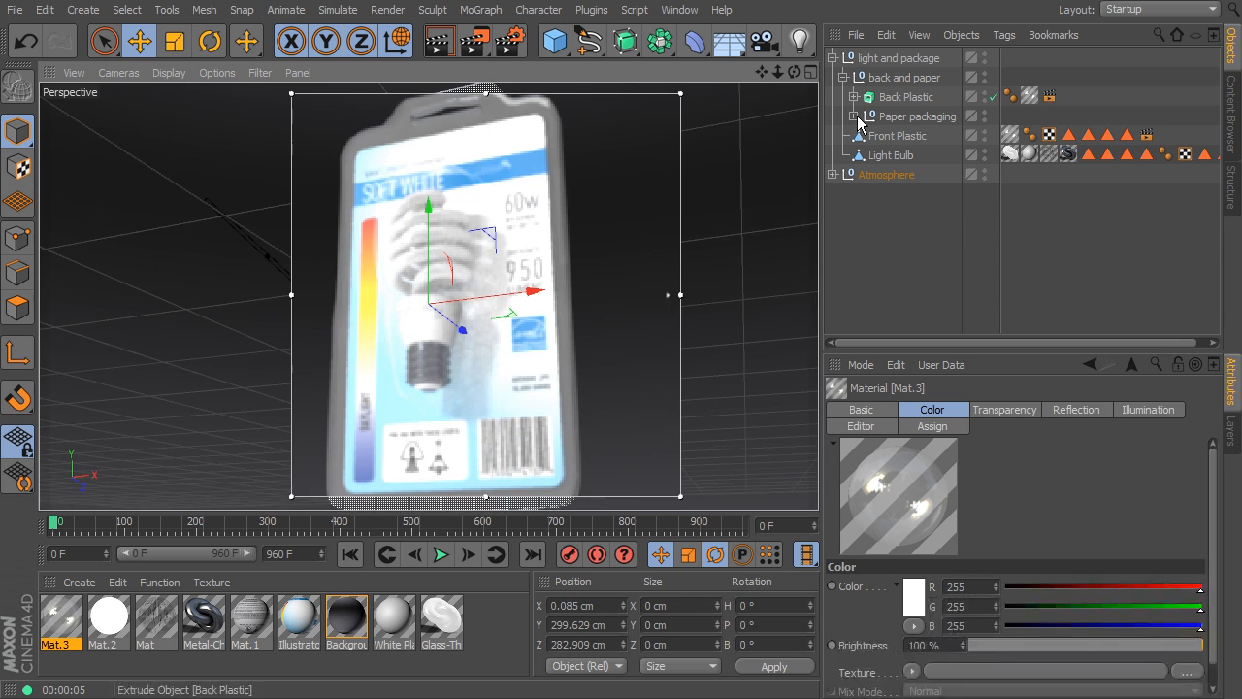
Open Mat.3 for editing beside the viewport and reposition the interactive render region over the enlarged bulb package
double_click(60, 618)
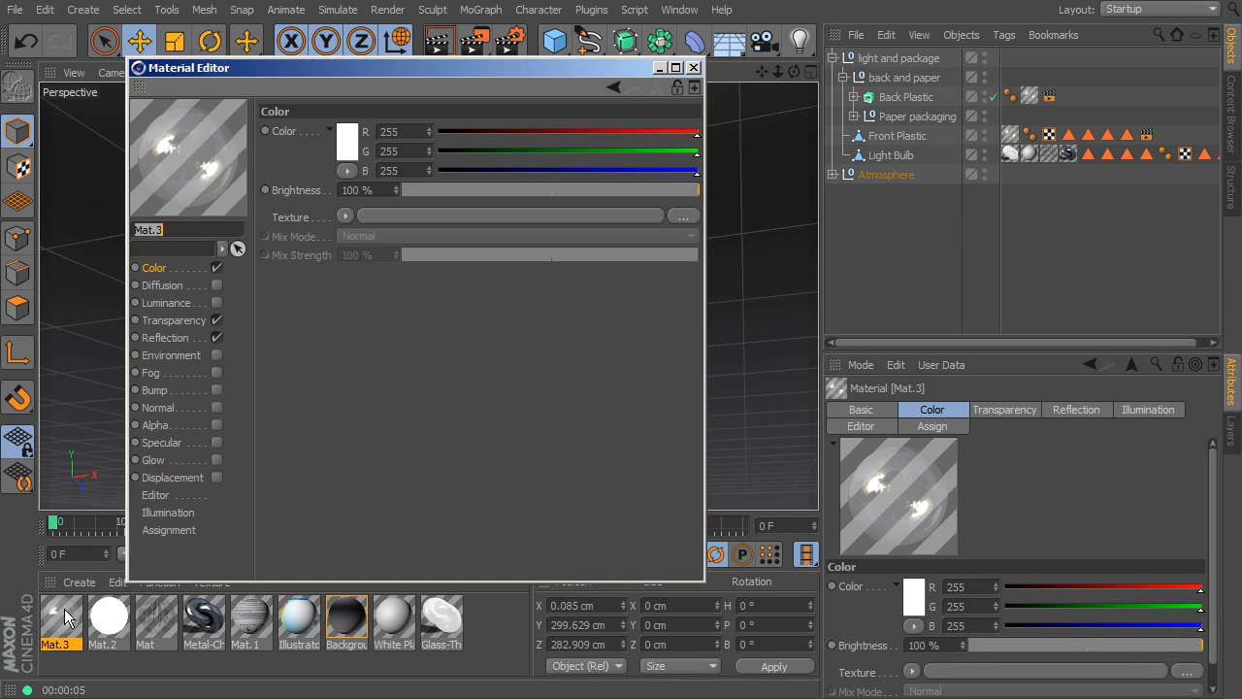
drag(455, 67, 918, 76)
scroll(410, 231, up, 2)
scroll(430, 231, up, 4)
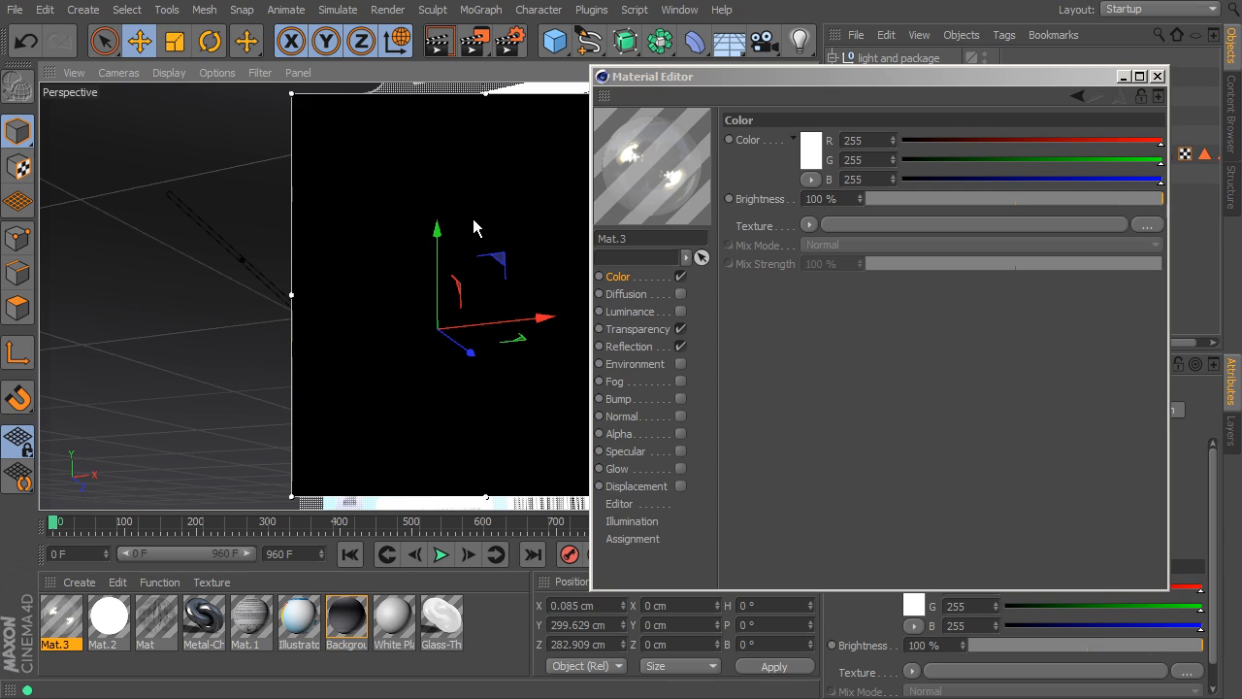
middle_click(475, 226)
middle_click(393, 226)
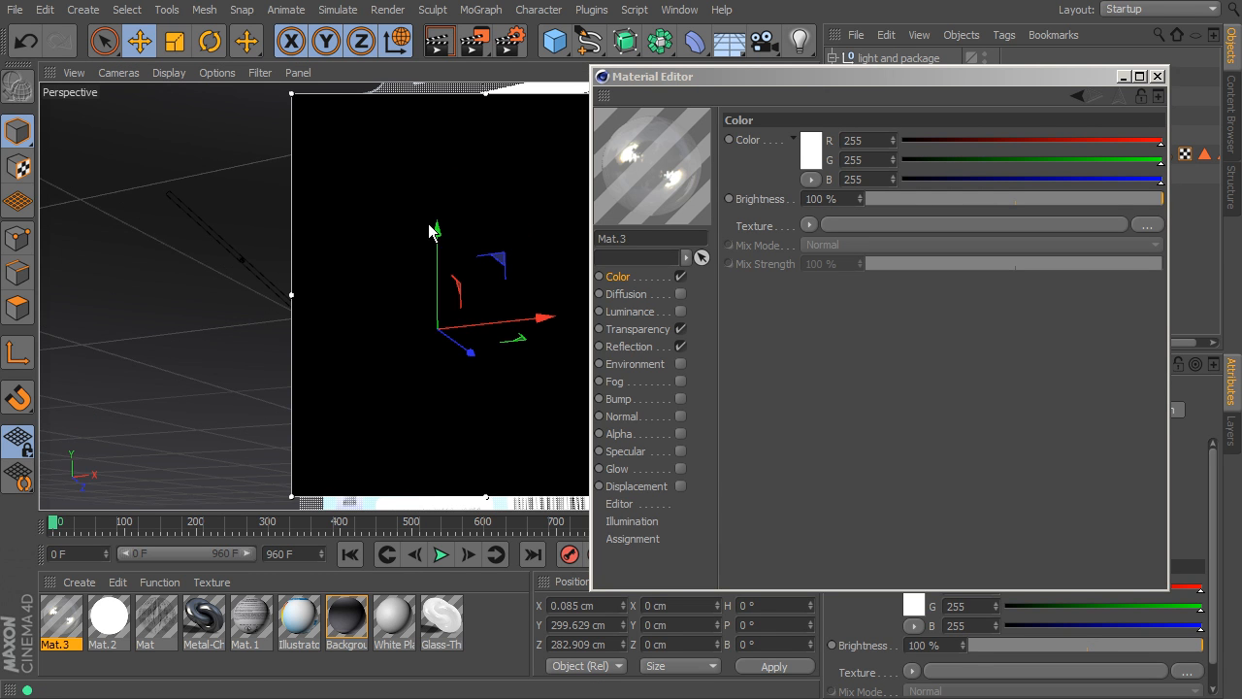
alt+middle_drag(327, 223, 274, 231)
drag(523, 93, 379, 100)
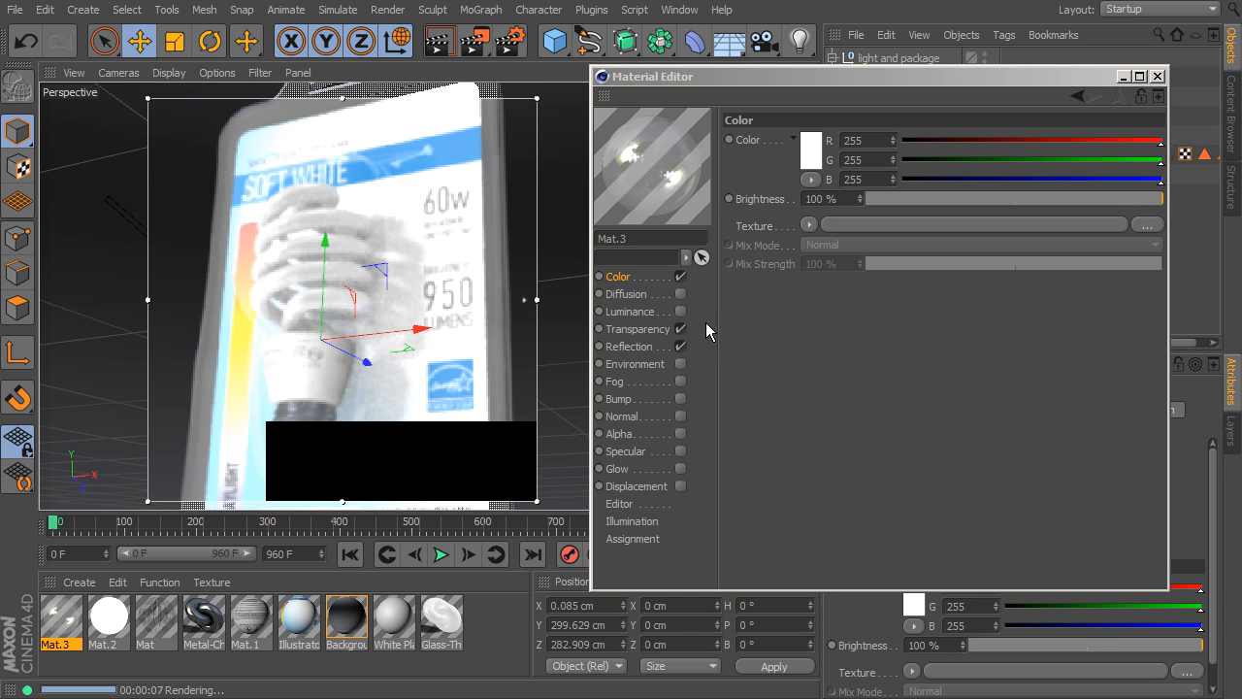
Turn off Mat.3's Color channel and review its Transparency and Reflection settings
click(680, 277)
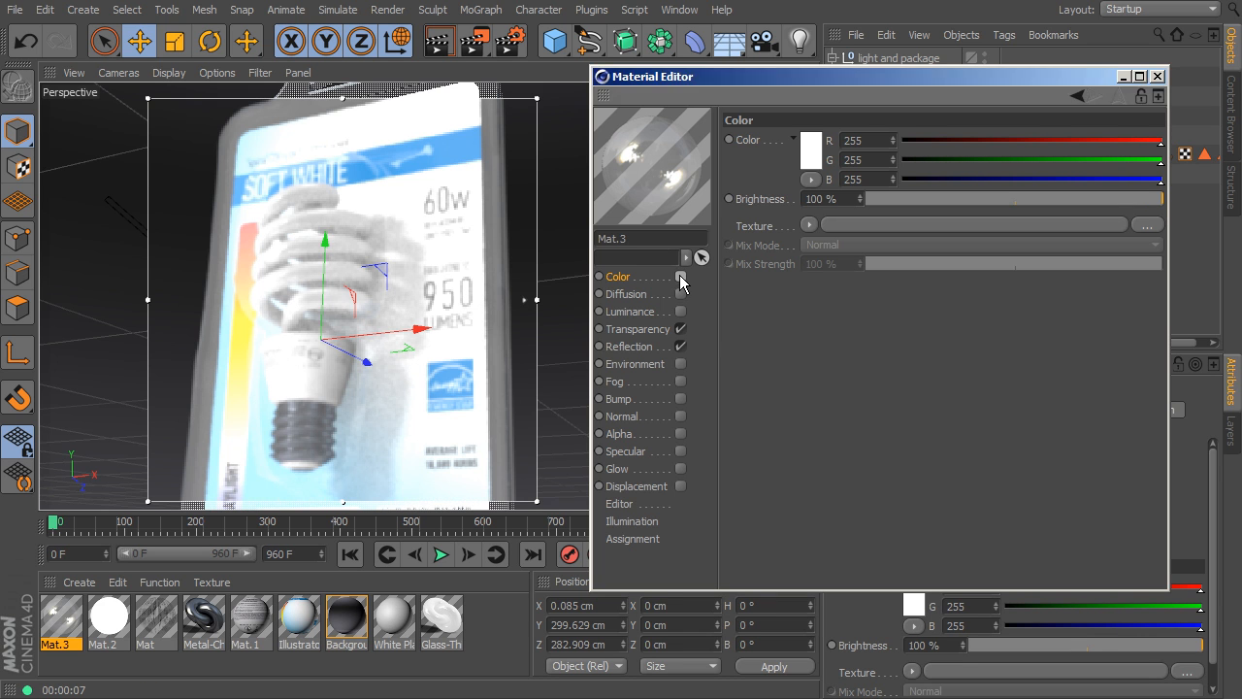
click(622, 330)
click(631, 347)
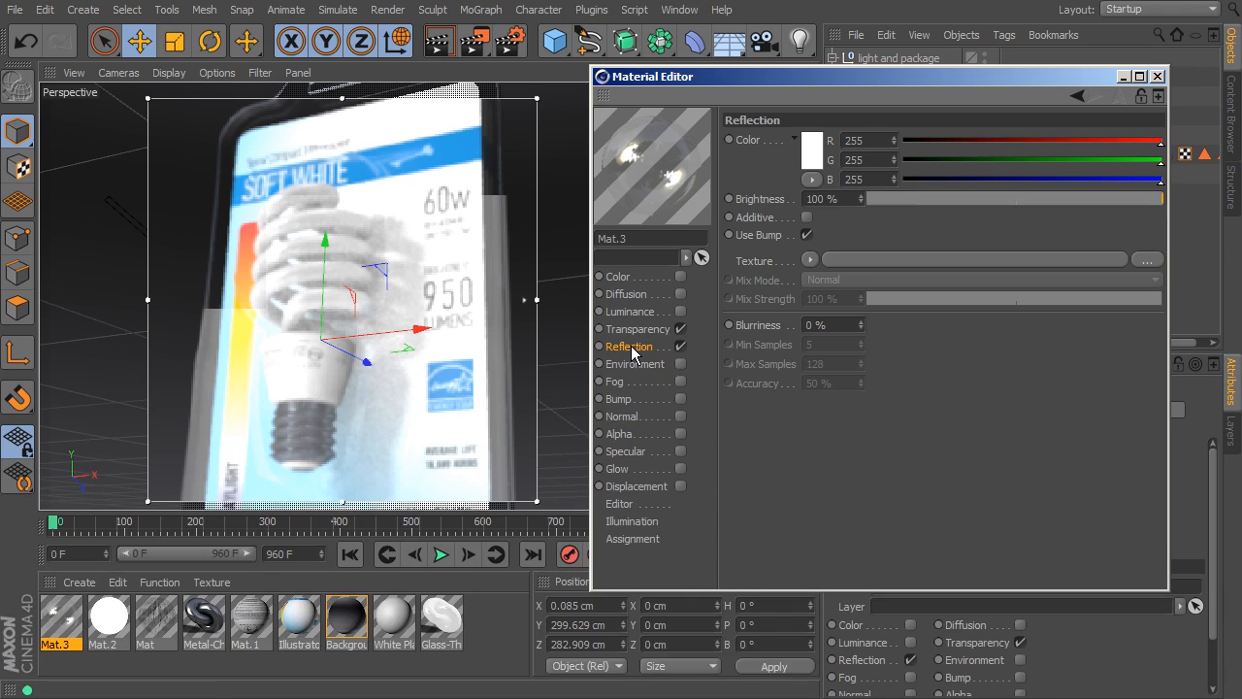
Test Mat.3's transparency brightness at 100% and 40%, returning it to 96%
click(642, 330)
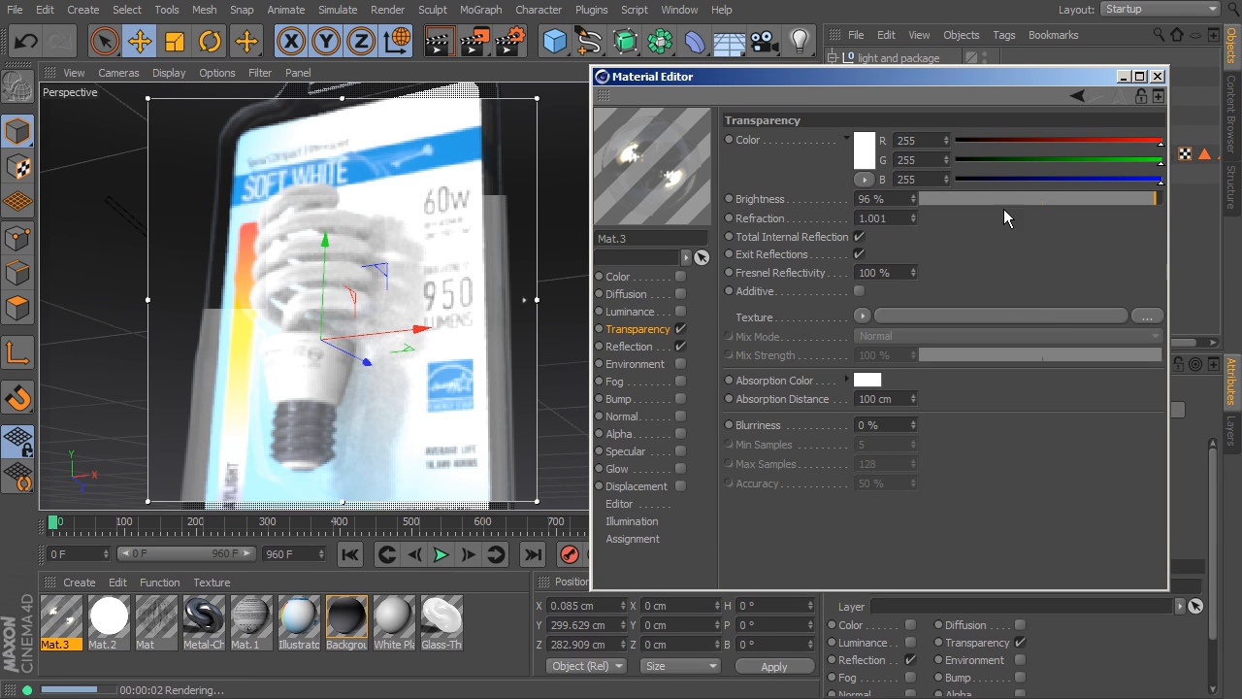
click(1161, 199)
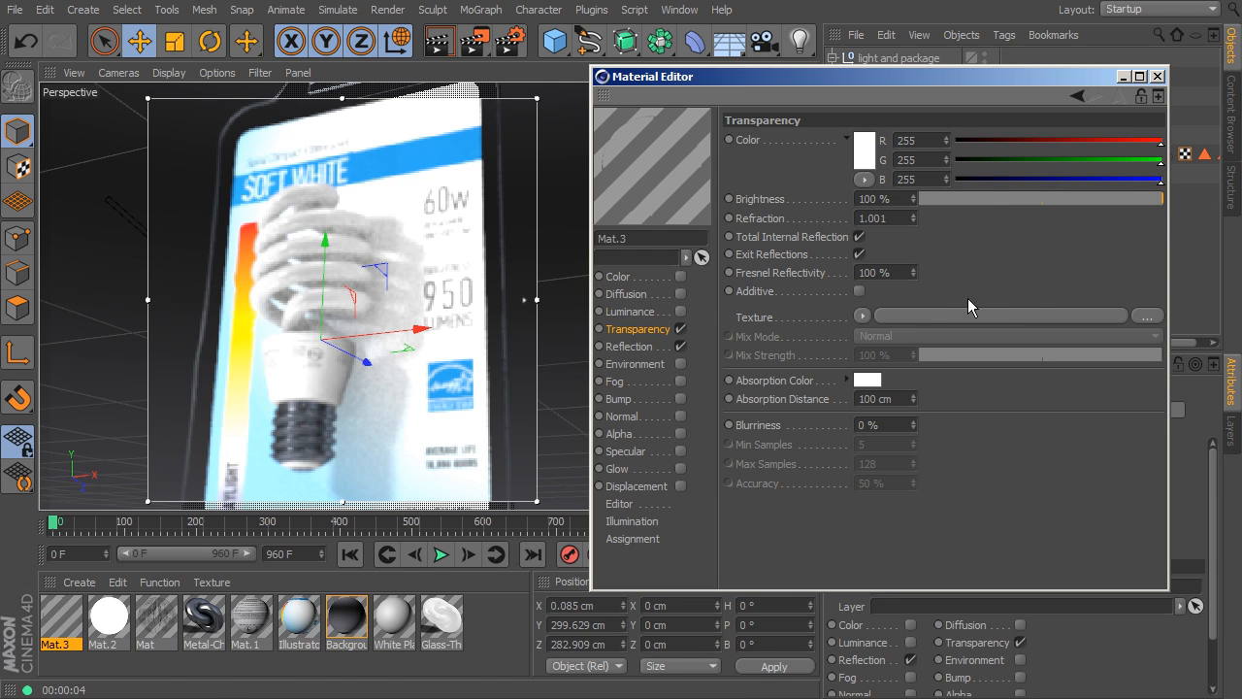
drag(1162, 199, 1155, 200)
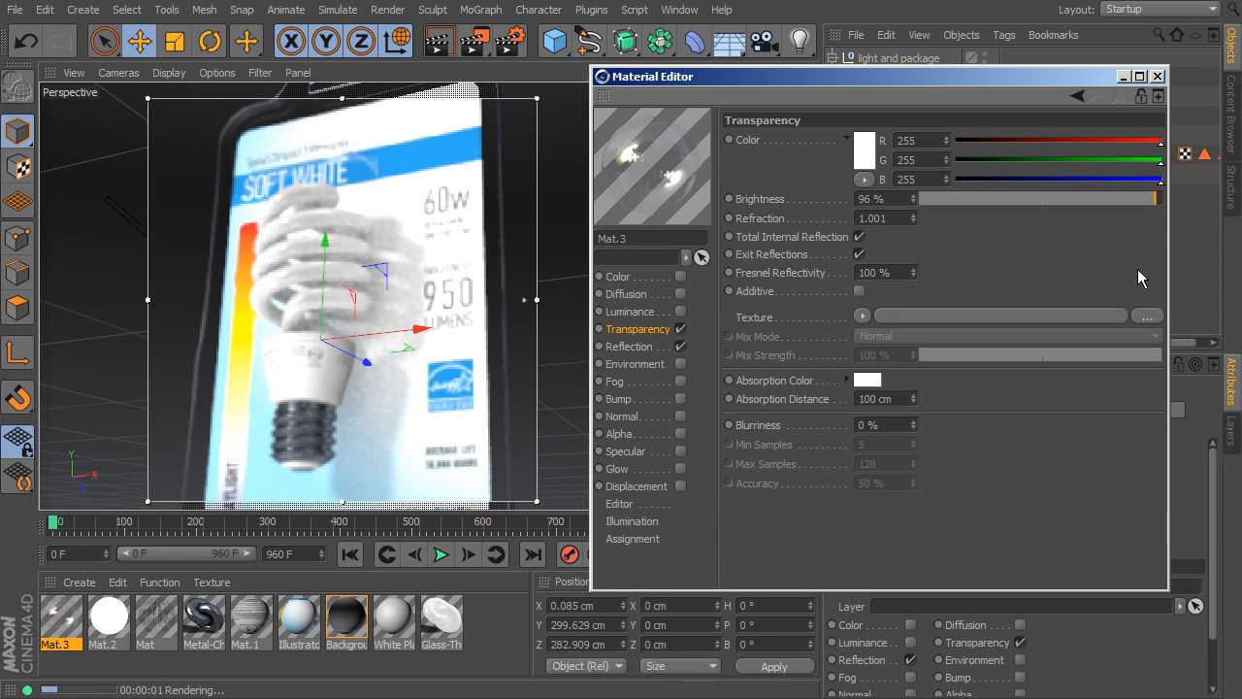
drag(1155, 199, 1018, 197)
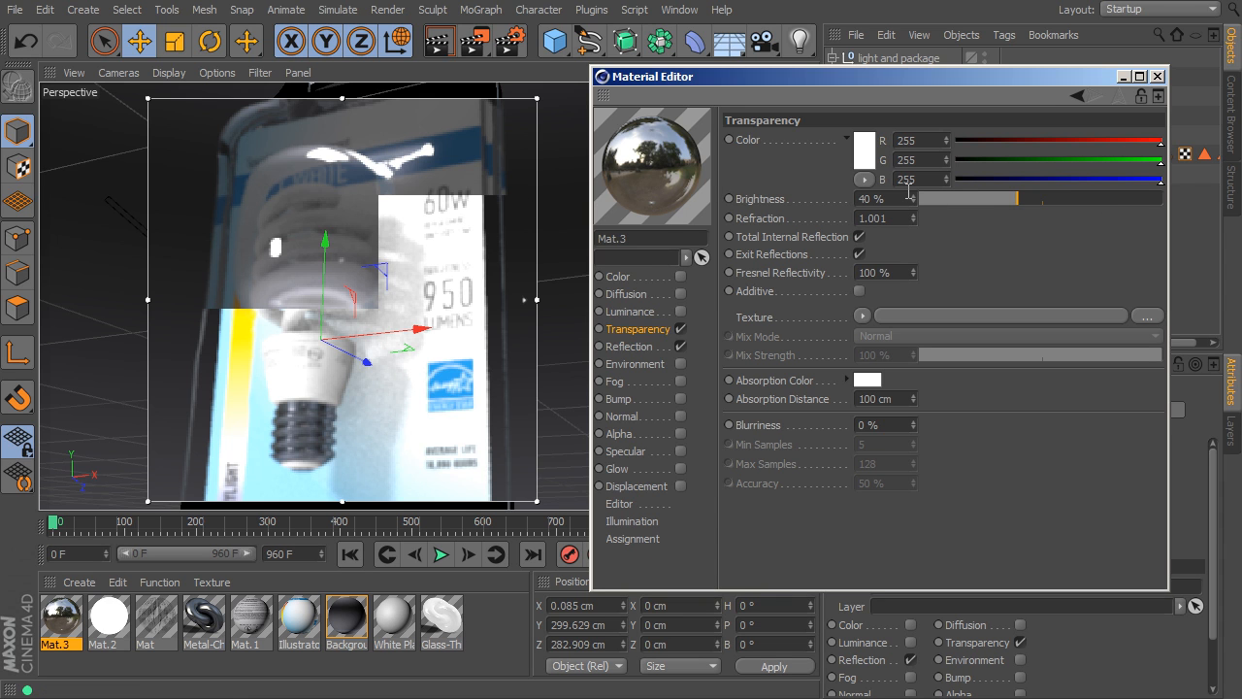
drag(1126, 198, 1158, 208)
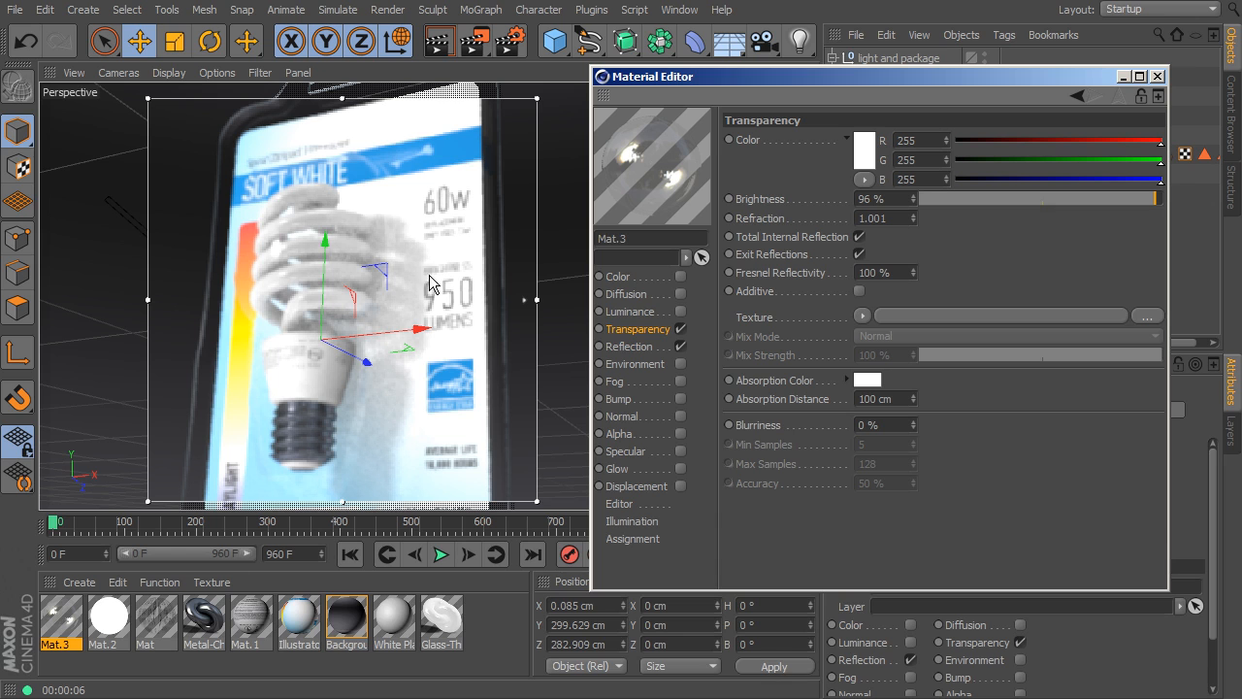
Test Mat.3's reflection brightness at 81% and 42%, returning it to 100%
click(624, 346)
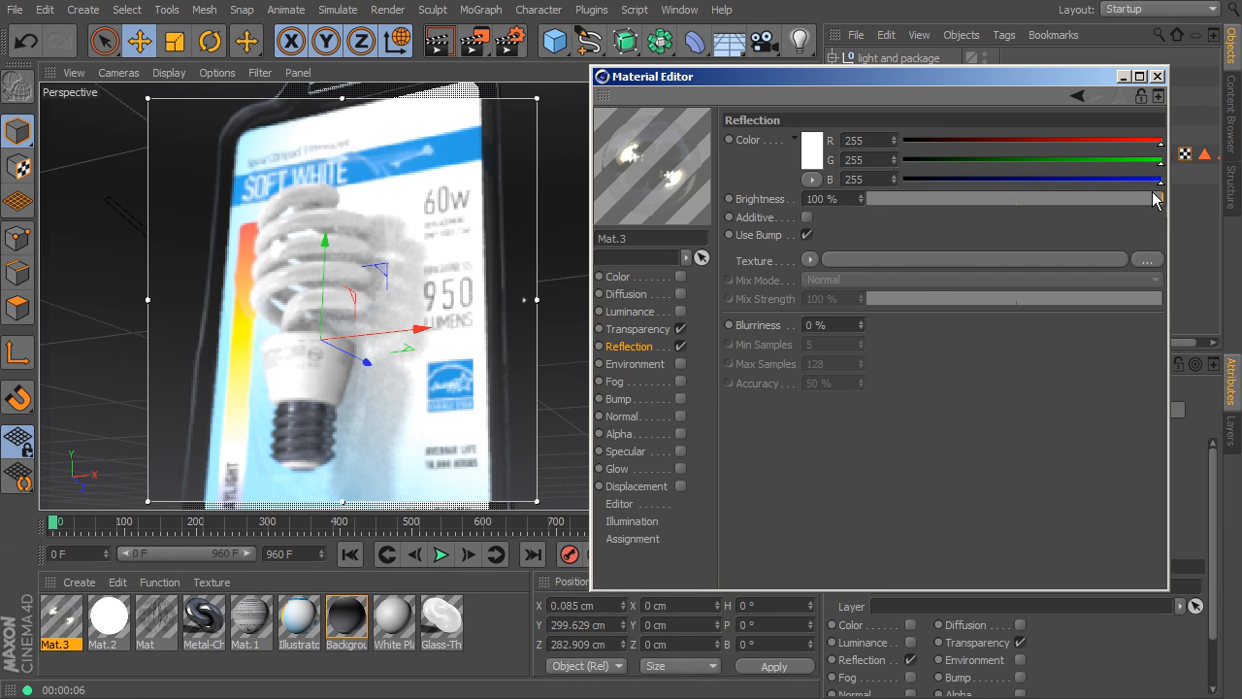
drag(1165, 200, 1108, 200)
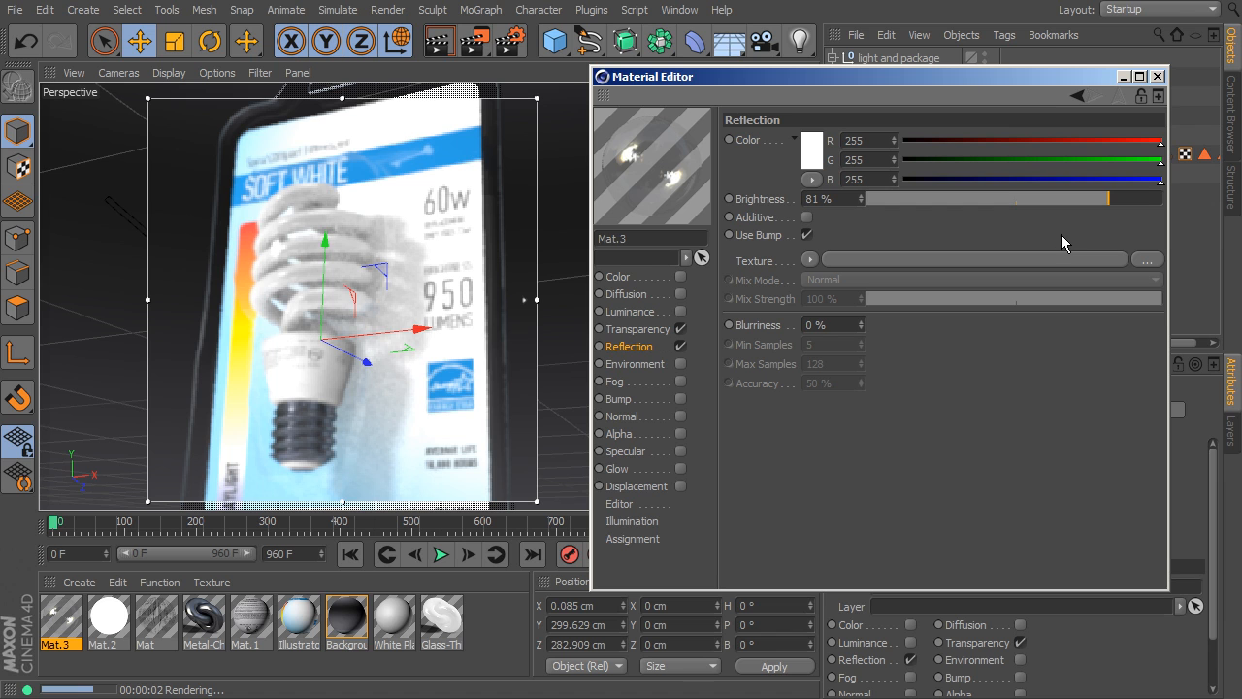
click(991, 200)
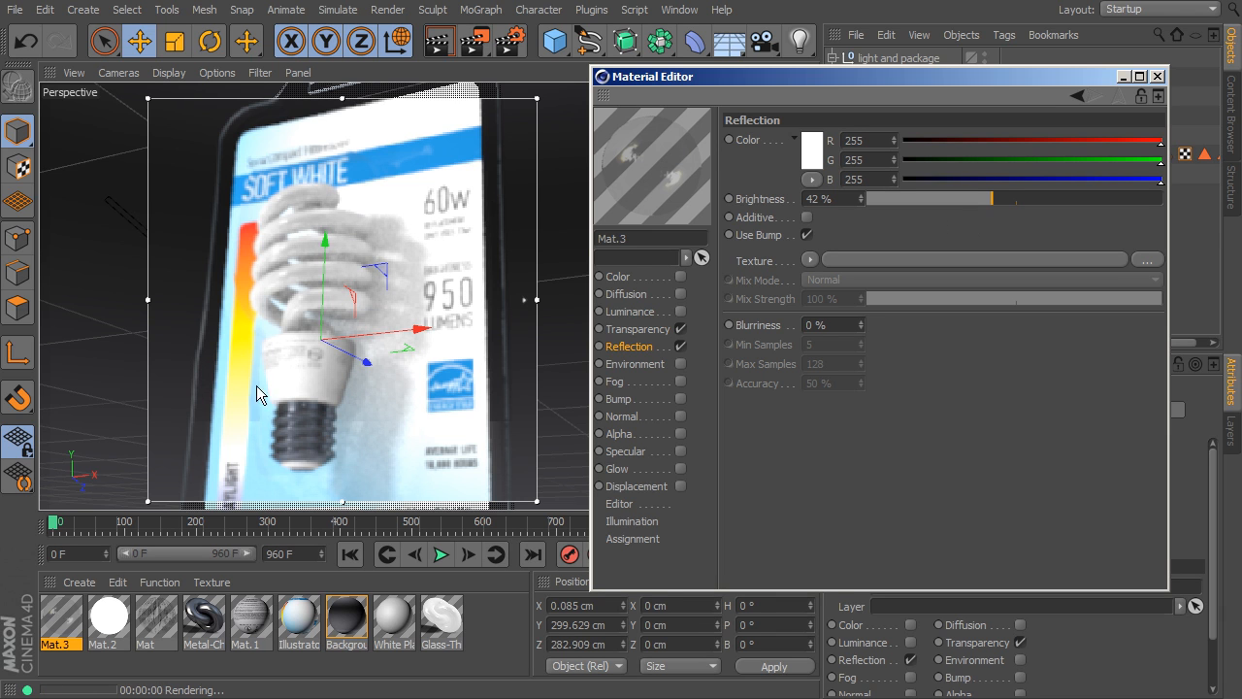
drag(1125, 201, 1164, 199)
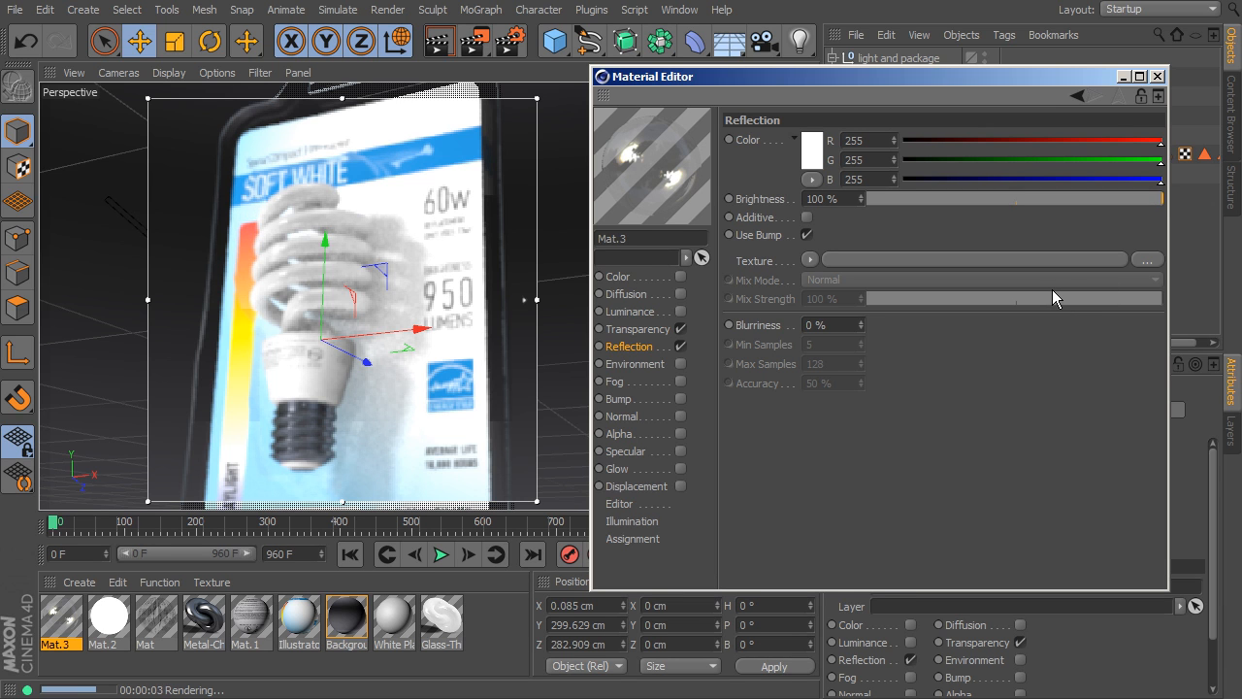
Enable Mat.3's Specular channel with width 28%, height 40% and falloff -26%, and close the Material Editor
click(680, 451)
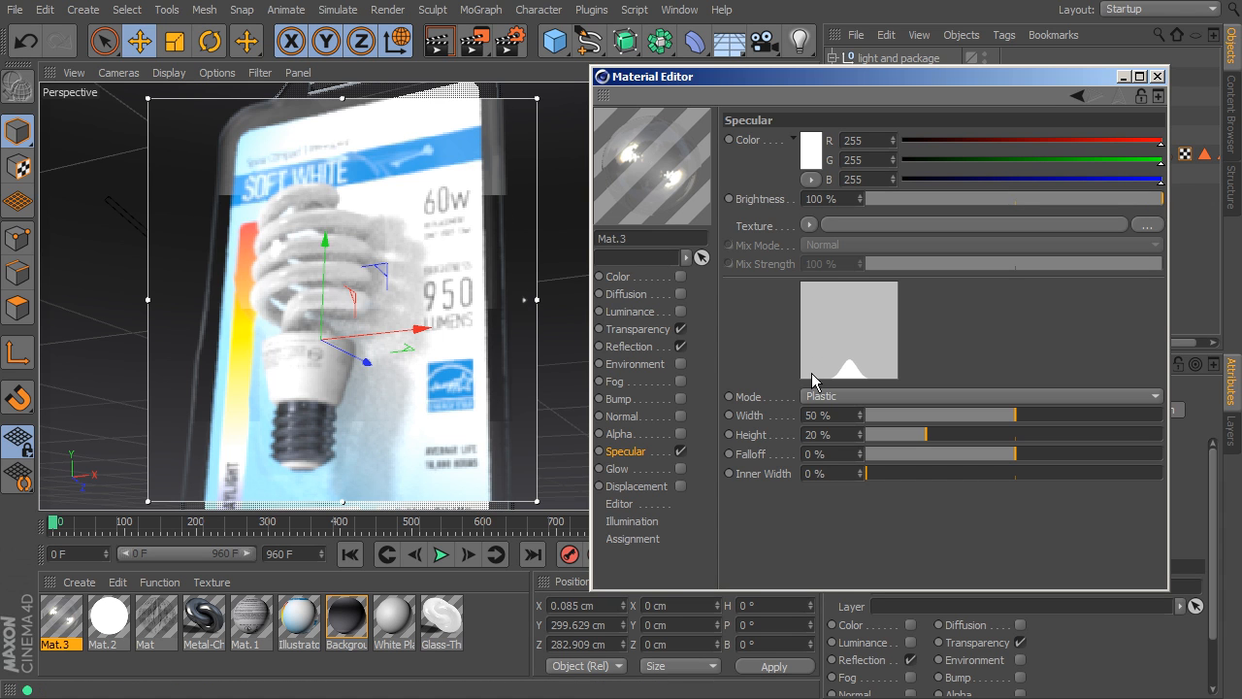
drag(1013, 415, 949, 461)
key(ctrl+r)
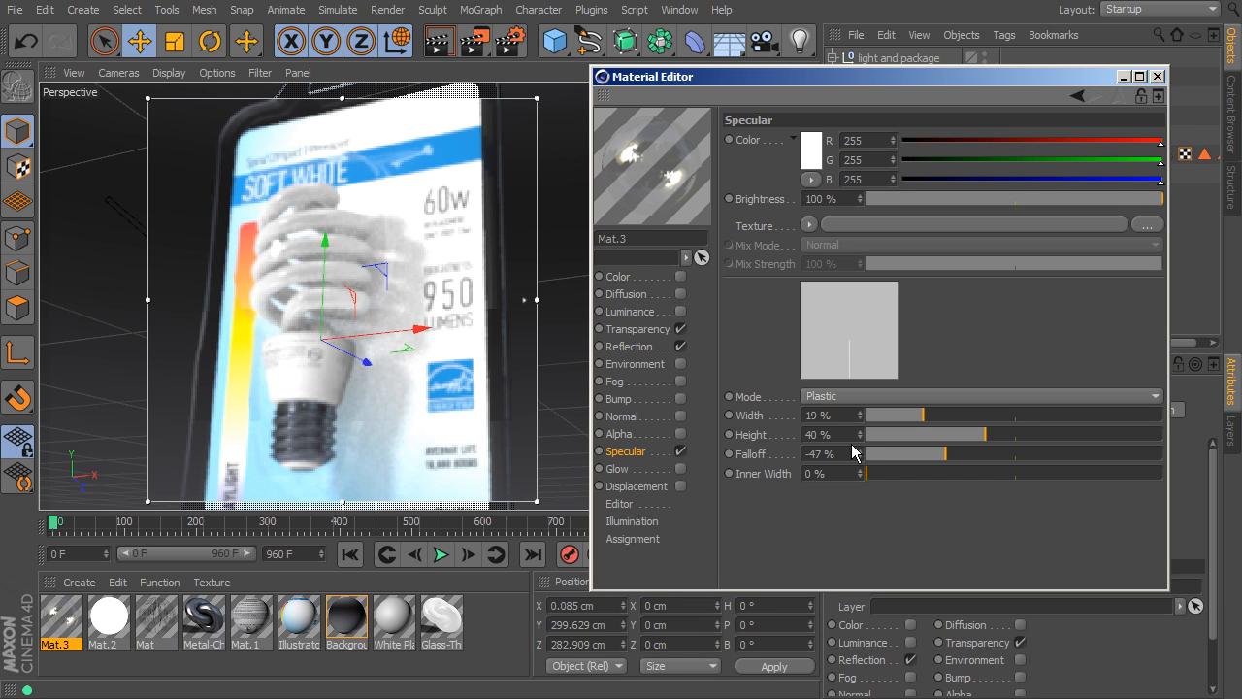
drag(939, 419, 987, 455)
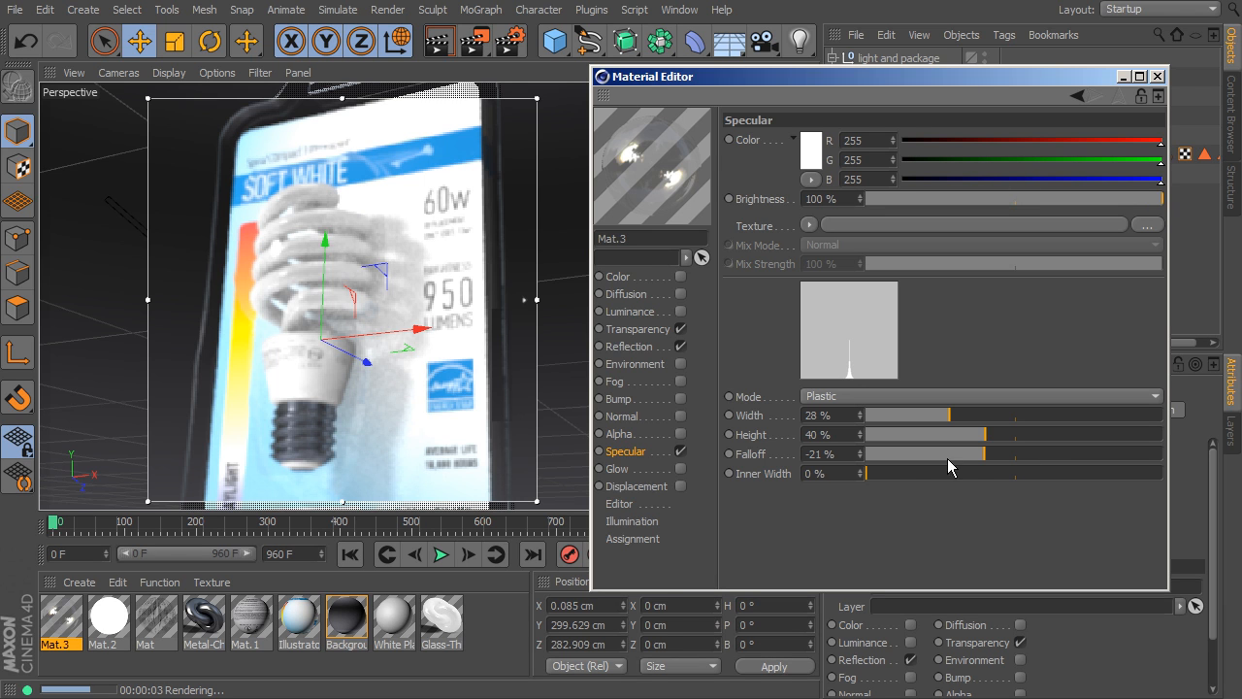
mouse_move(993, 461)
mouse_down()
mouse_move(1009, 456)
mouse_move(976, 456)
mouse_up()
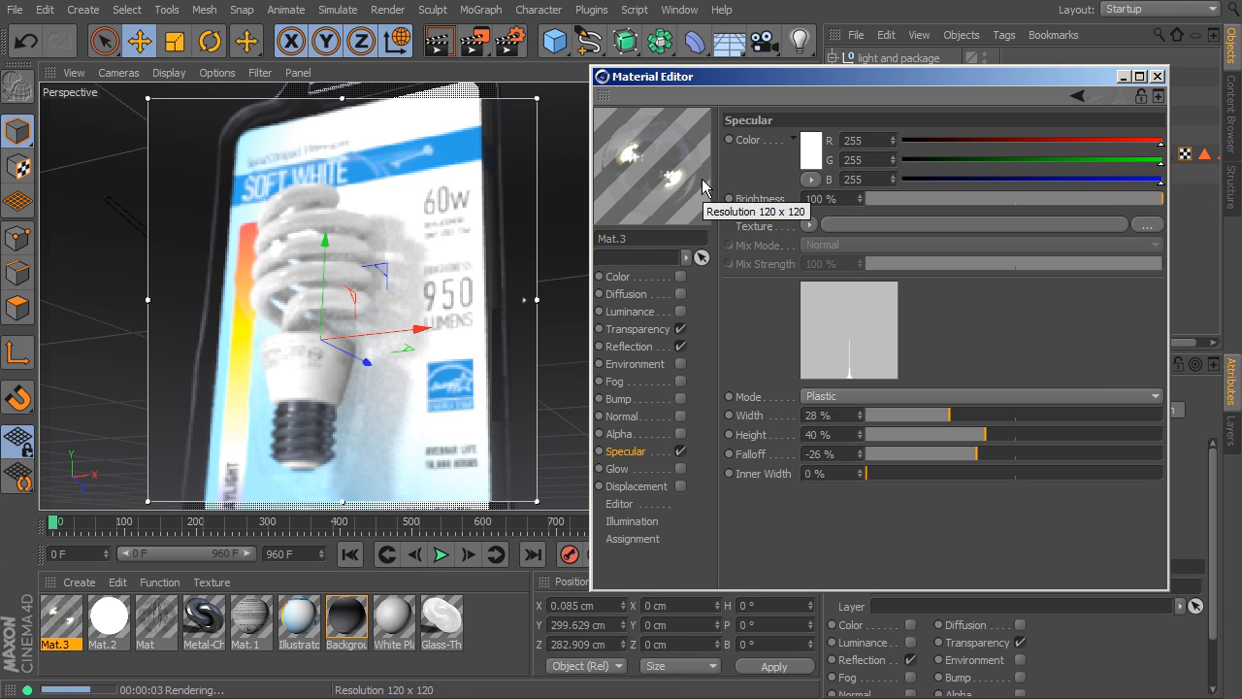
click(1157, 75)
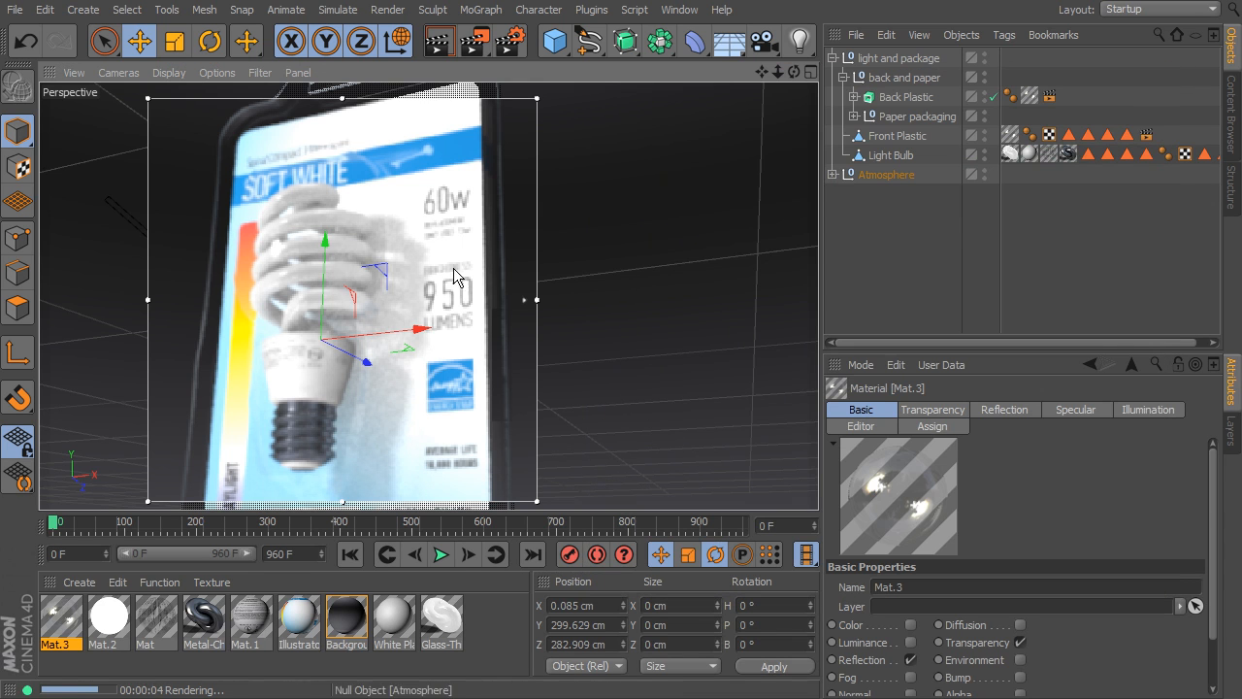
Create a Banji shader material and replace Mat.3 with it on Back Plastic and Front Plastic
click(89, 583)
mouse_move(107, 641)
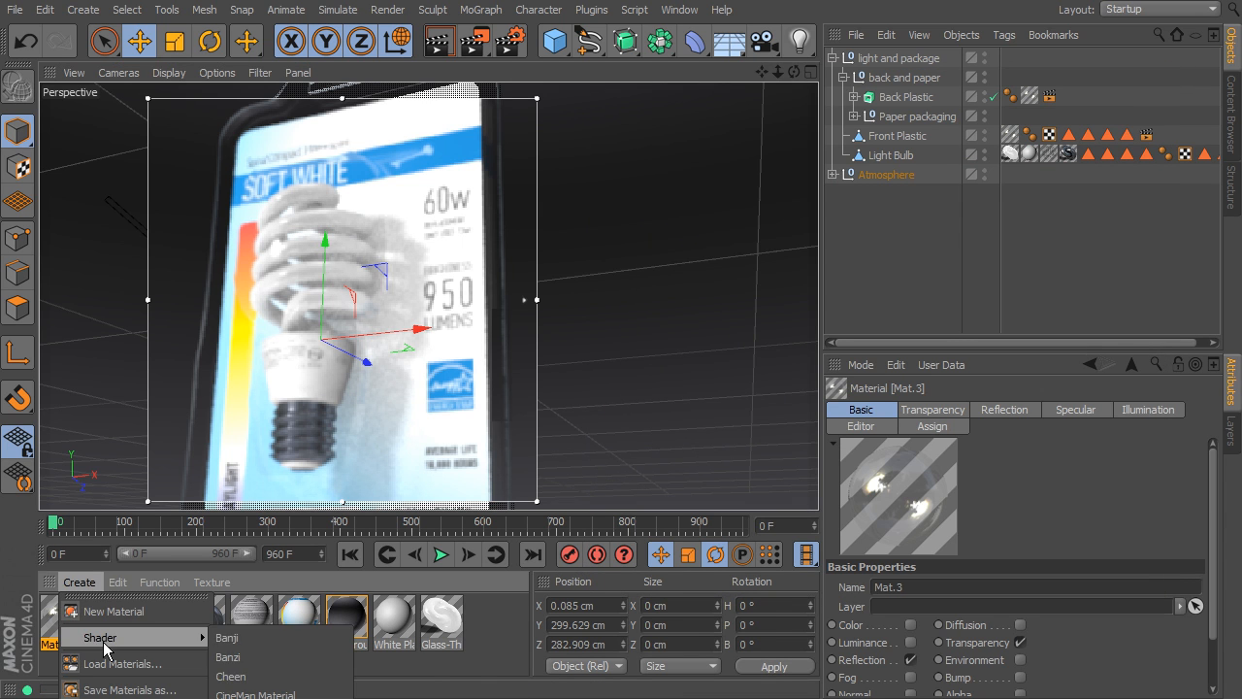
click(250, 637)
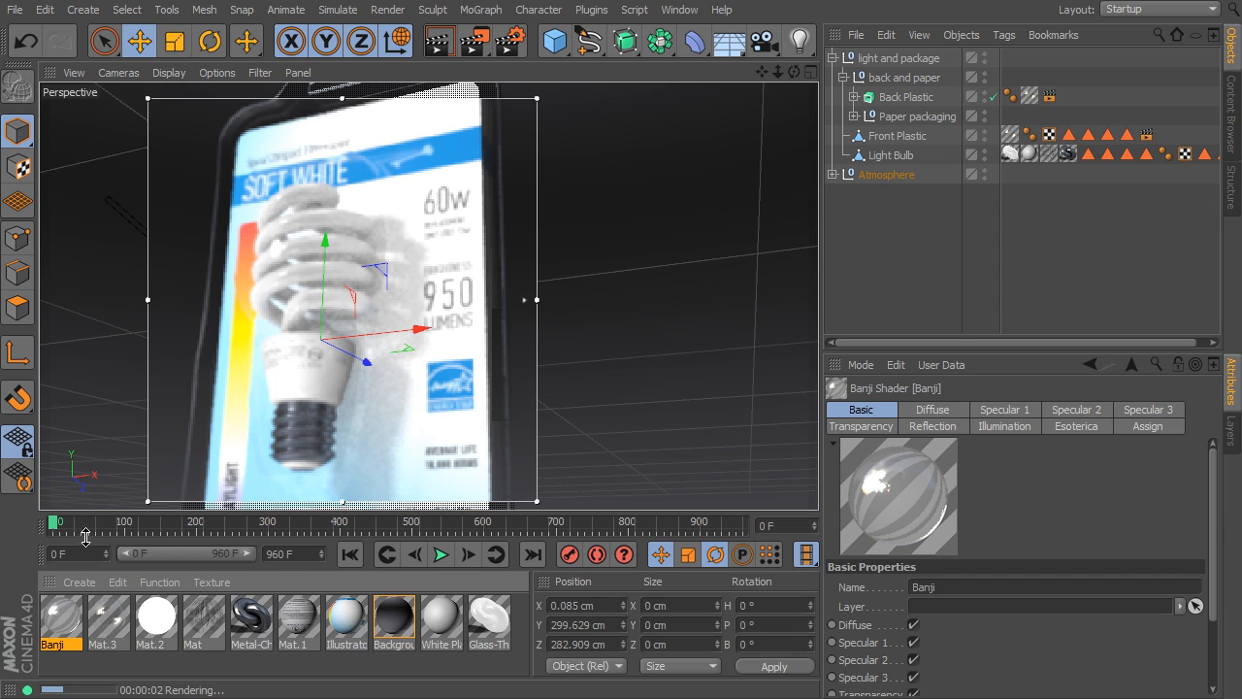
drag(51, 640, 1024, 100)
drag(51, 615, 1006, 150)
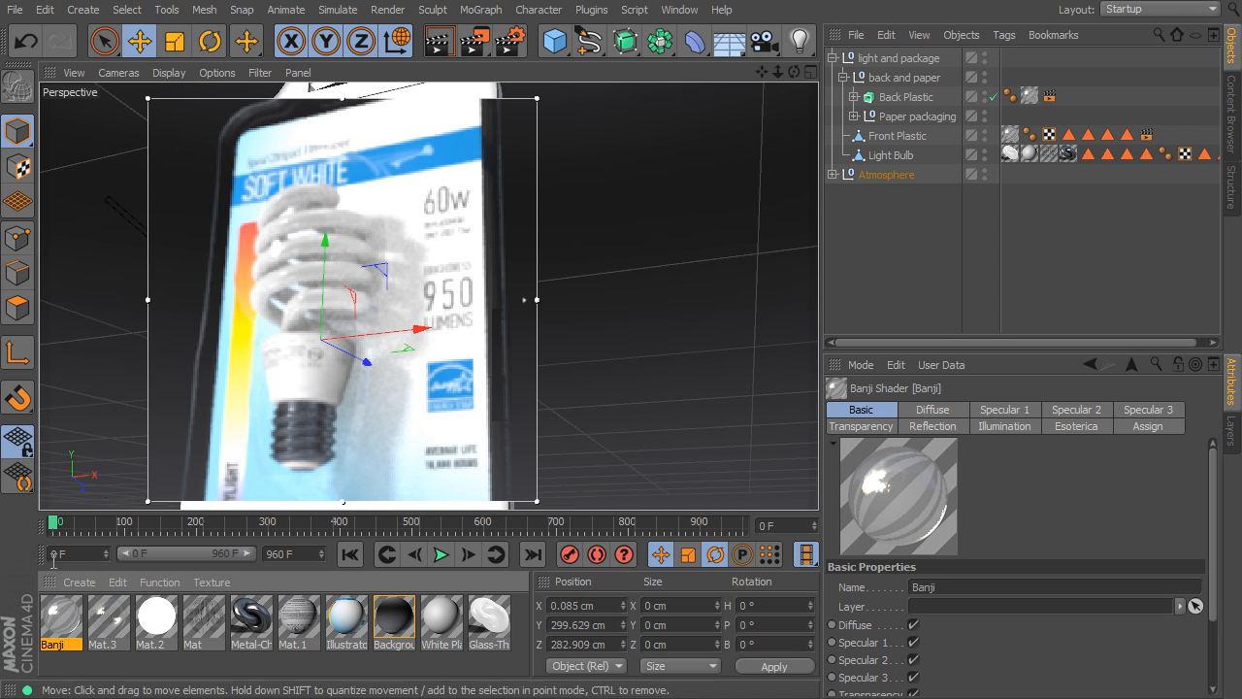
Open the Banji material for editing beside the viewport, disable its Diffuse channel and re-render the view
double_click(59, 626)
drag(342, 63, 830, 79)
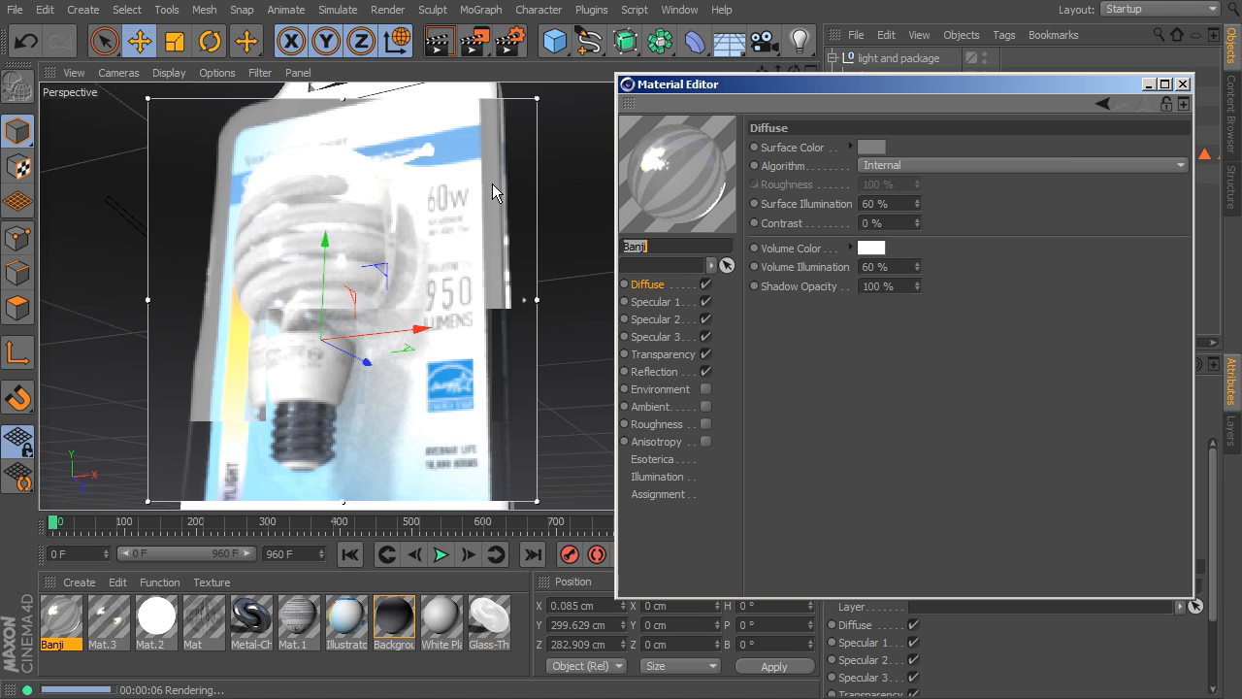
click(706, 284)
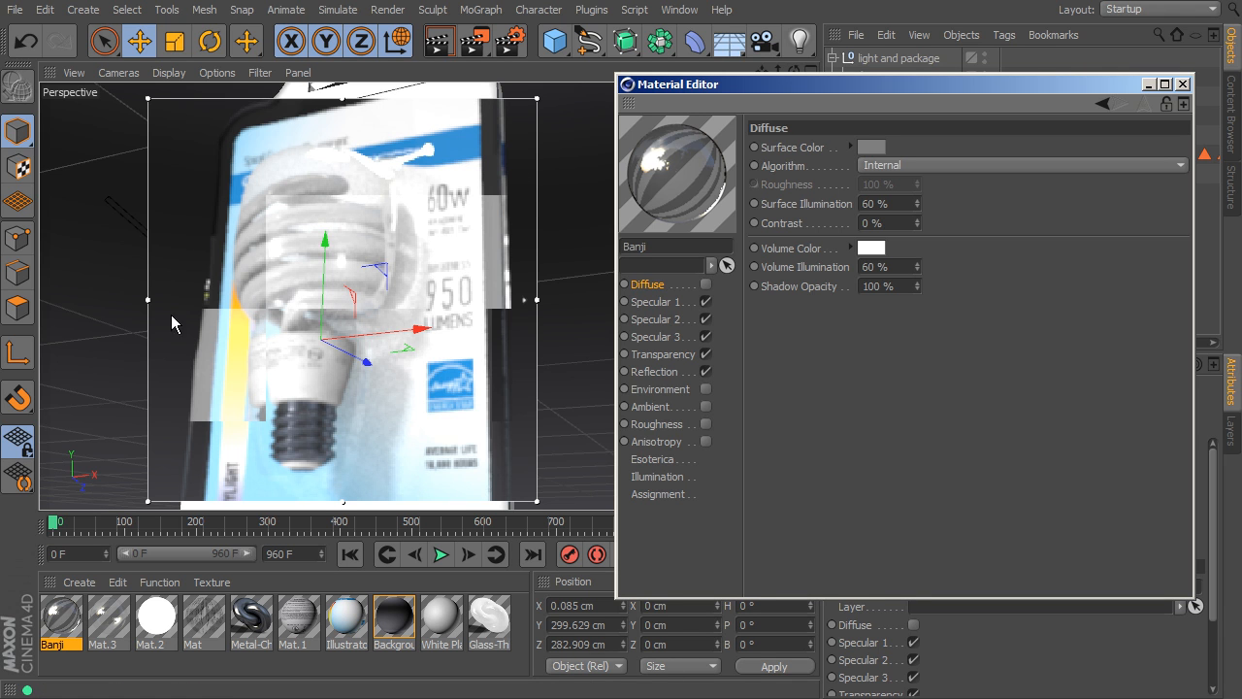
key(ctrl+r)
Set the Banji material's transparency Refraction Index to 1.001
click(656, 371)
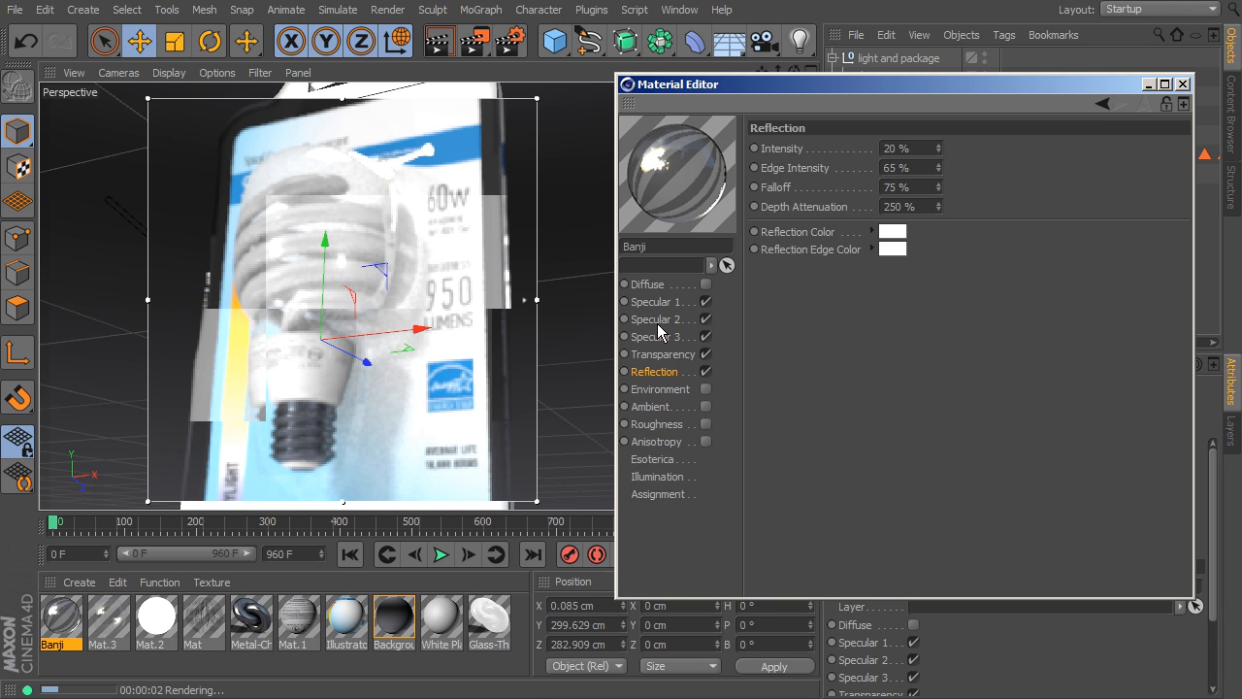
click(668, 355)
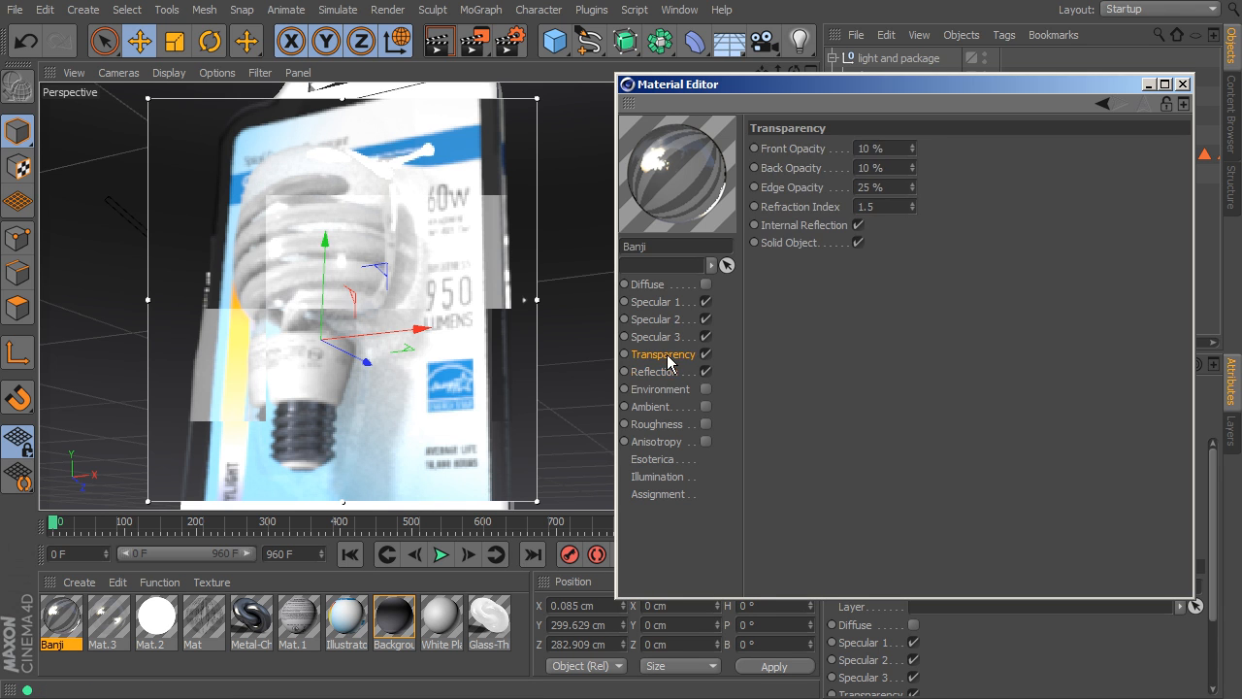
double_click(870, 207)
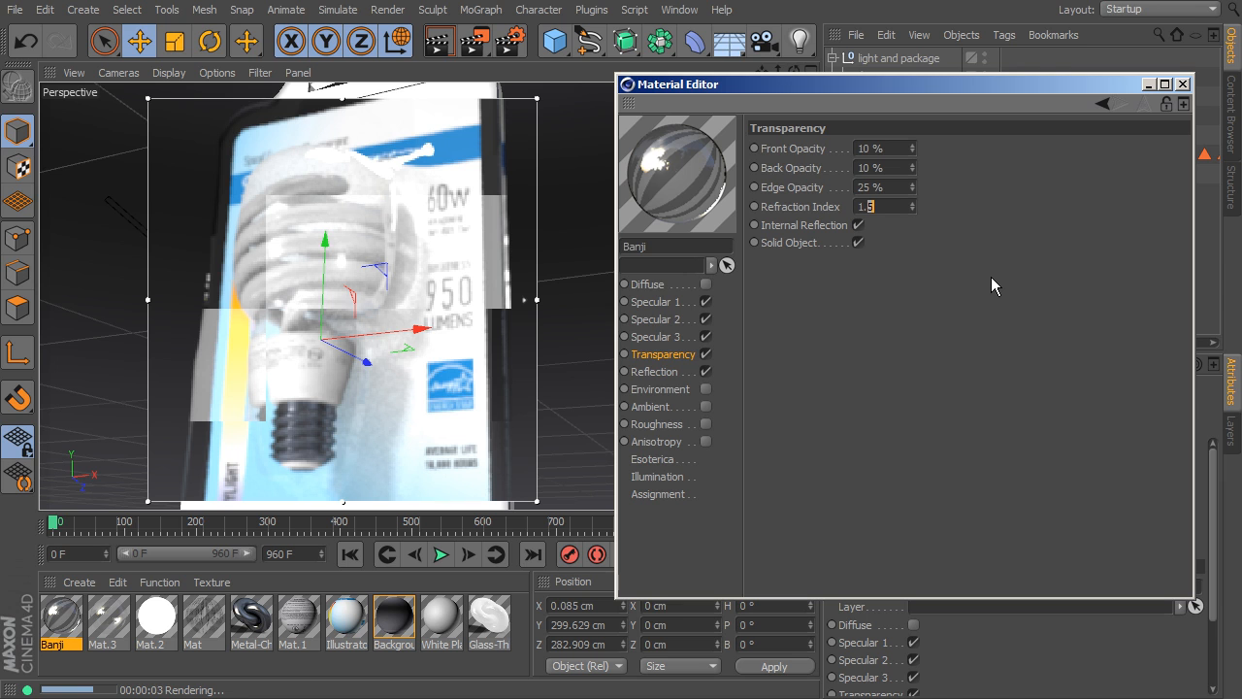
text(001)
key(Return)
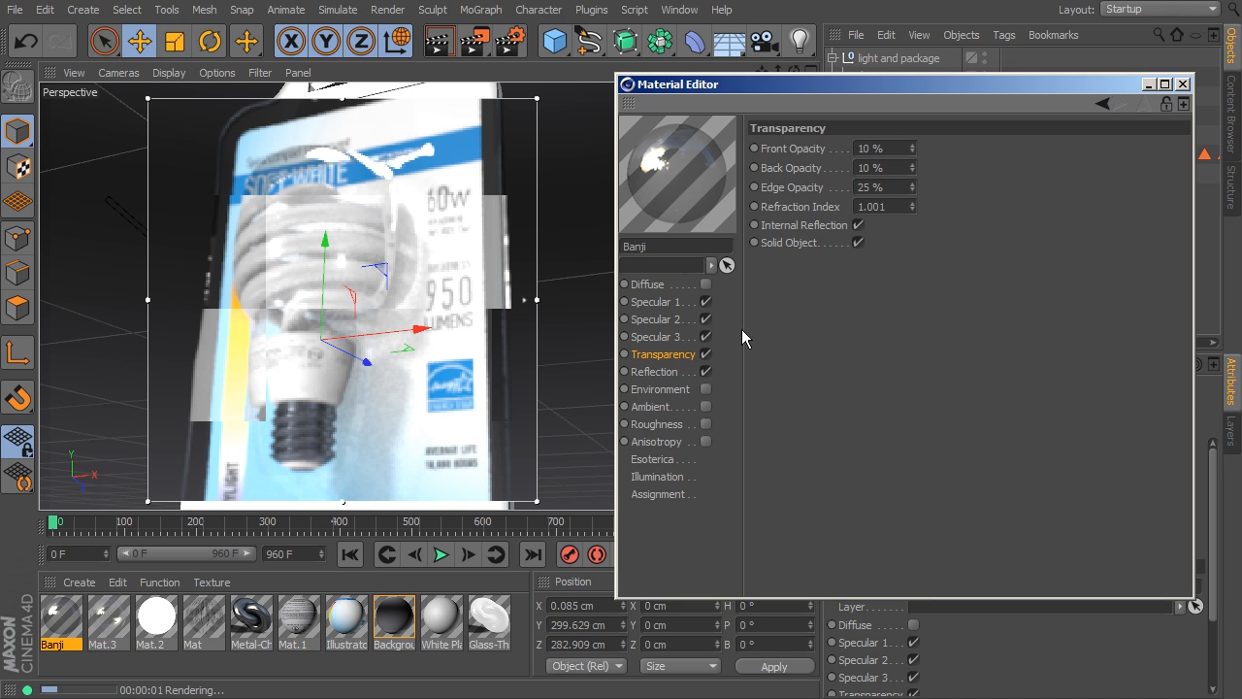
Set the Specular 1 intensity of the Banji material to 80%
click(654, 304)
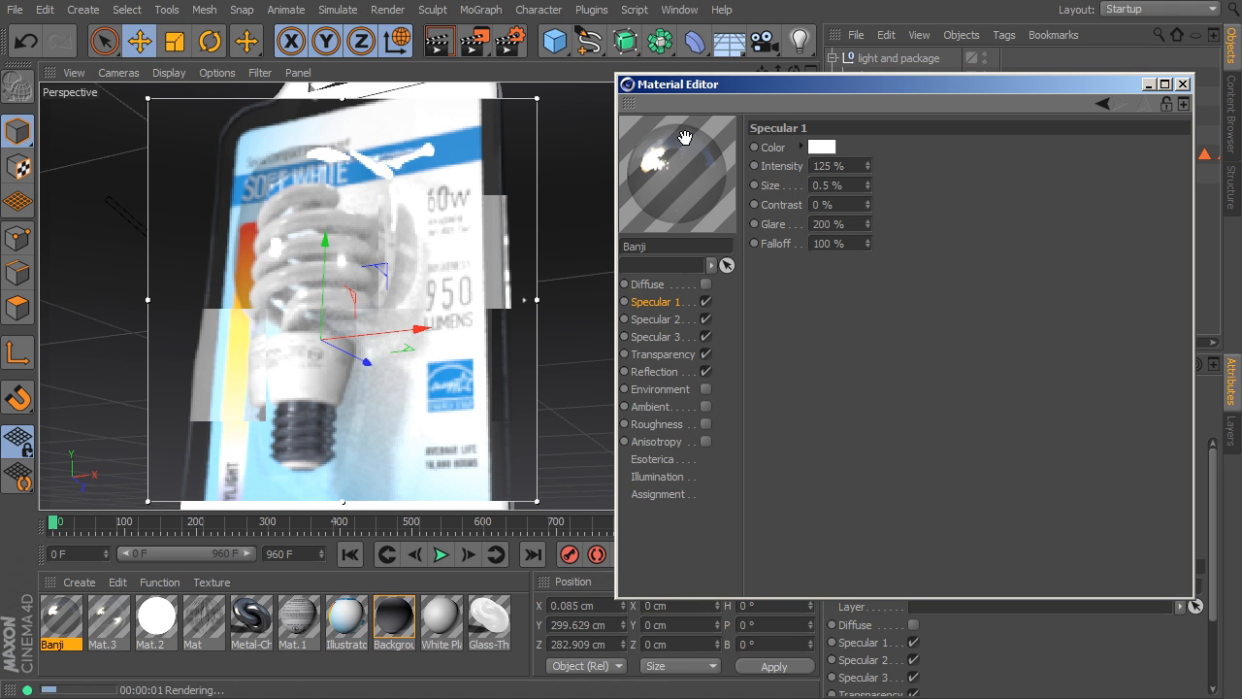
click(855, 166)
text(80)
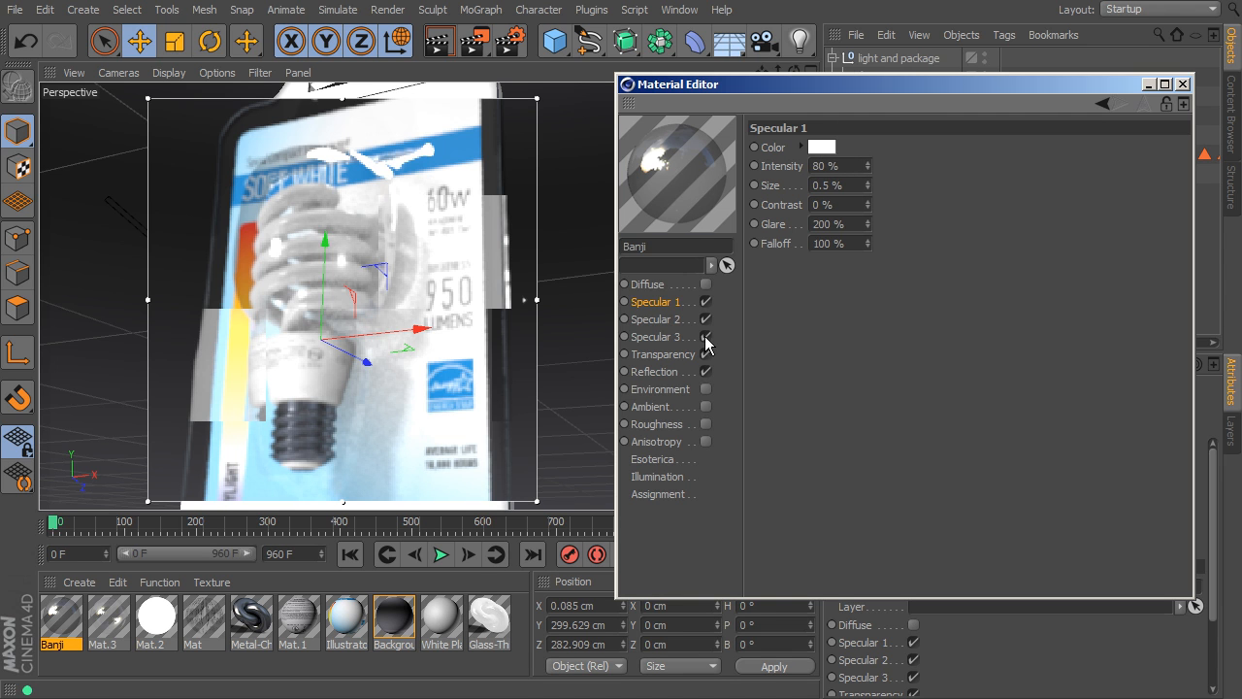
Set the Banji material's Specular 2 color to light grey (RGB 226, 226, 226) and its intensity to 10%
click(669, 320)
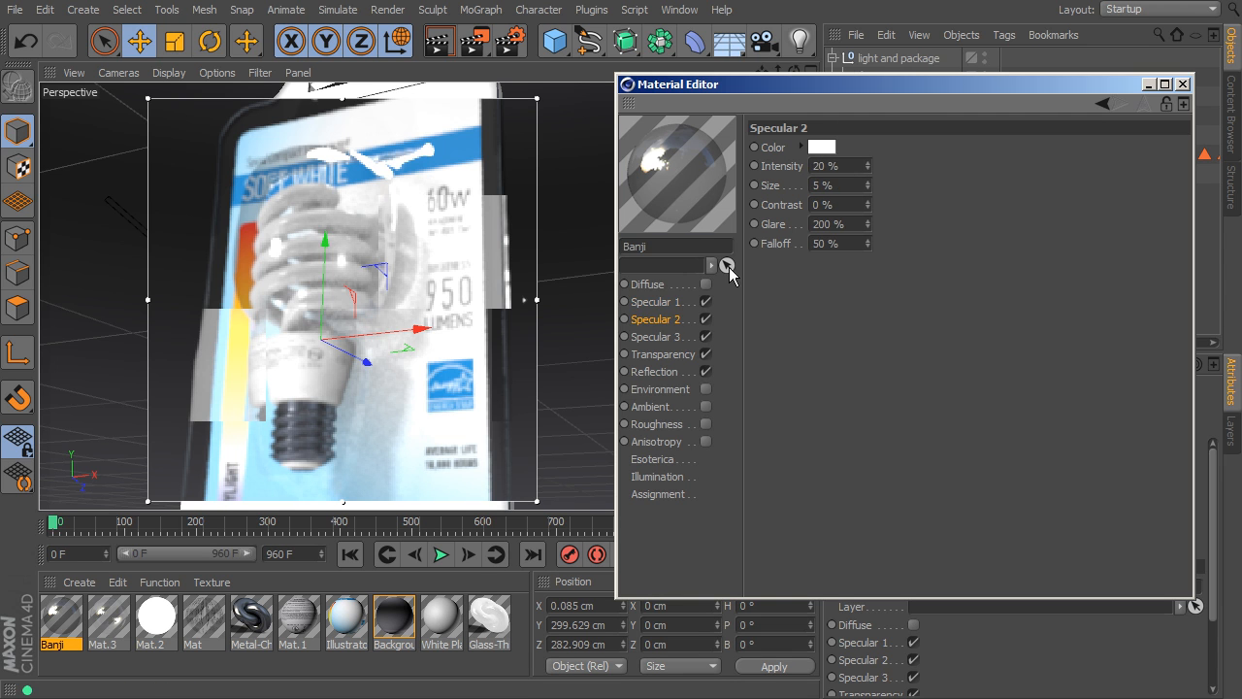
click(828, 148)
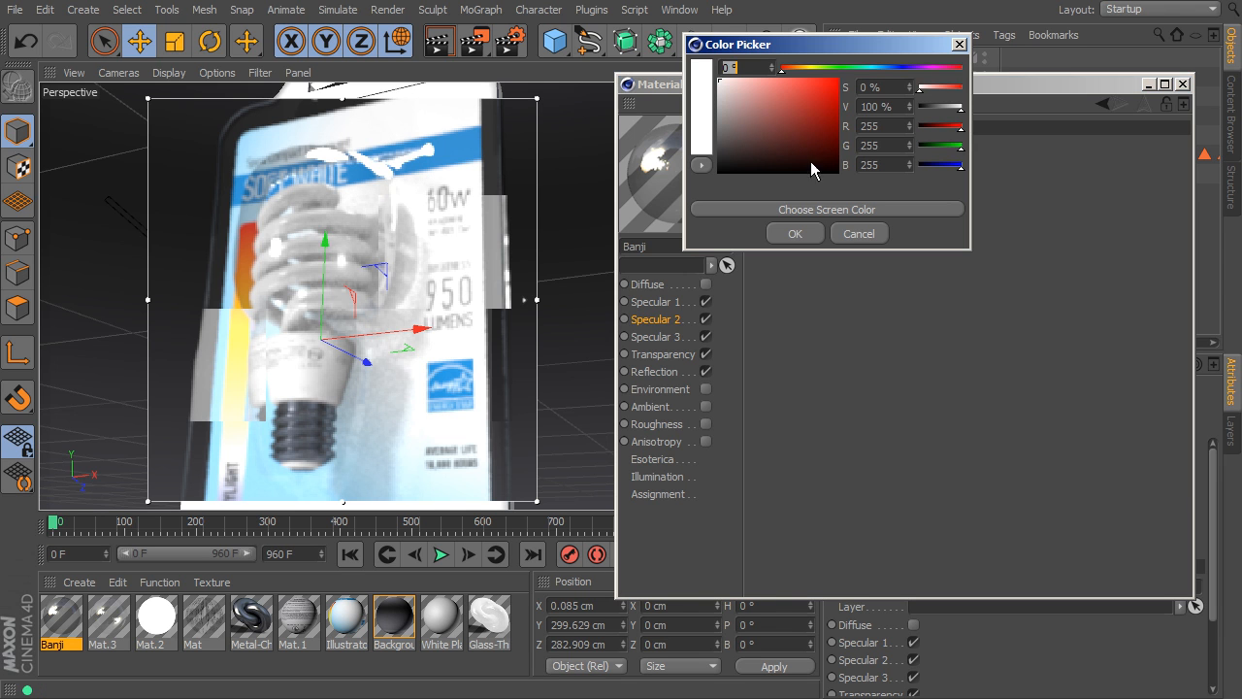
drag(734, 91, 714, 94)
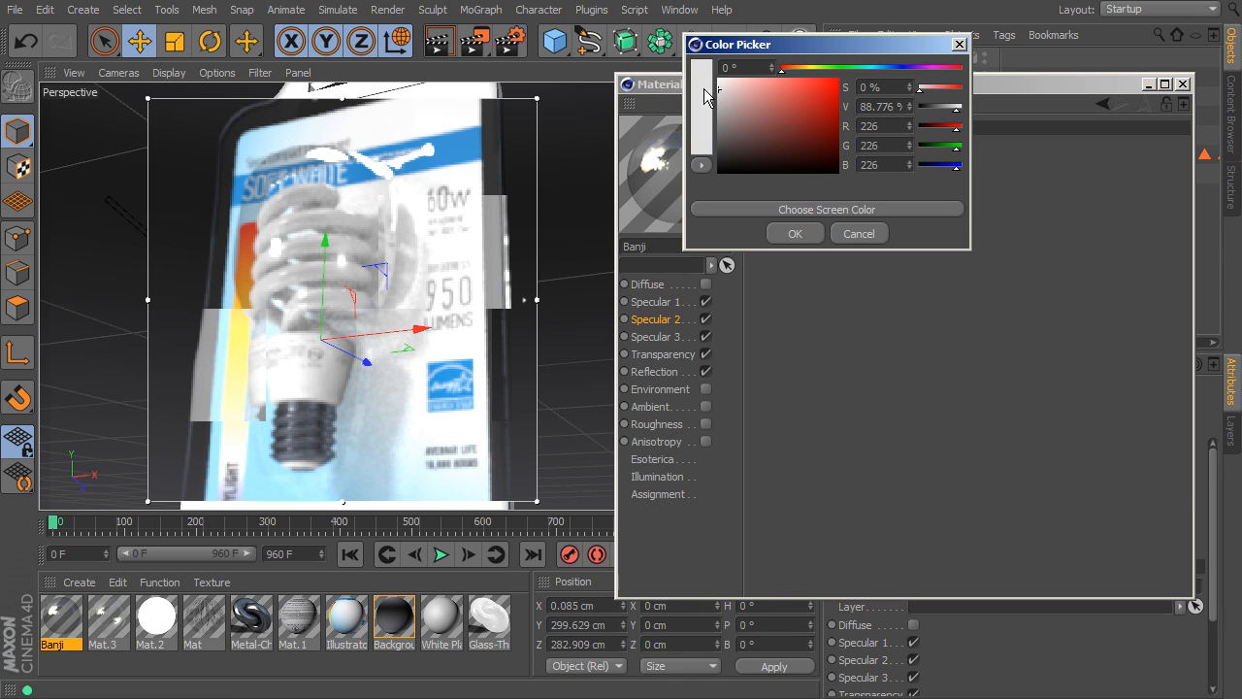
click(793, 233)
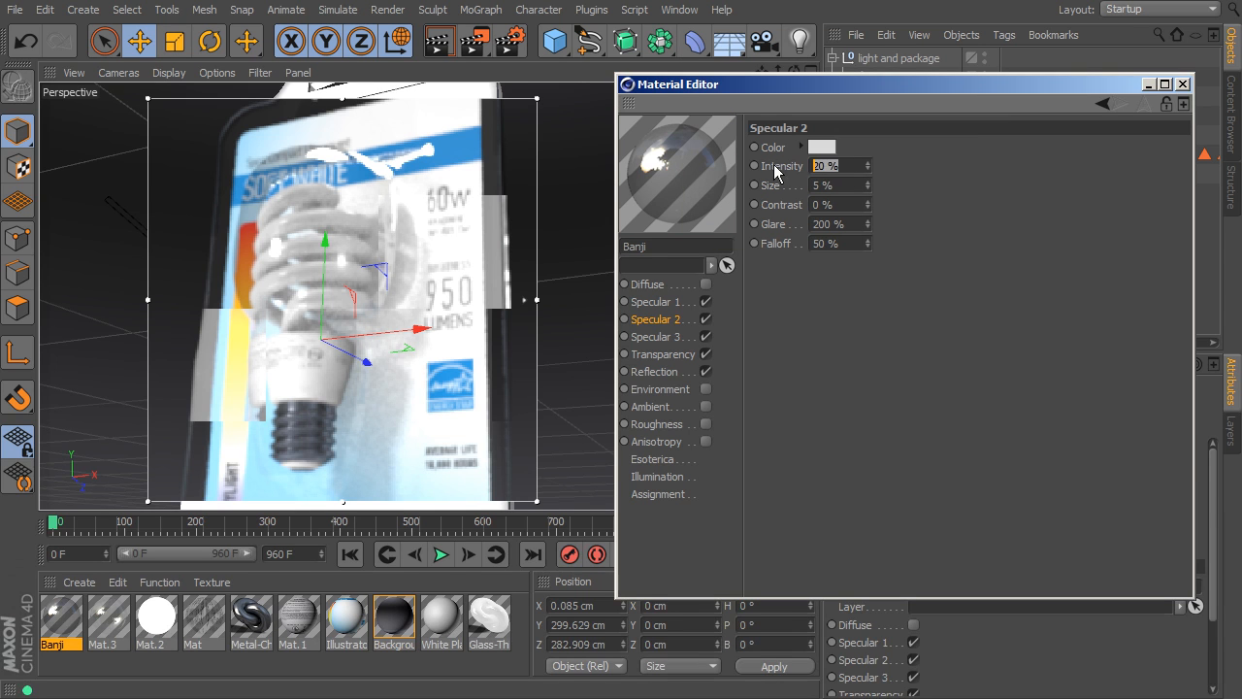
text(10)
key(Return)
Re-render the view and set the Banji material's Specular 3 intensity to 5%
click(691, 336)
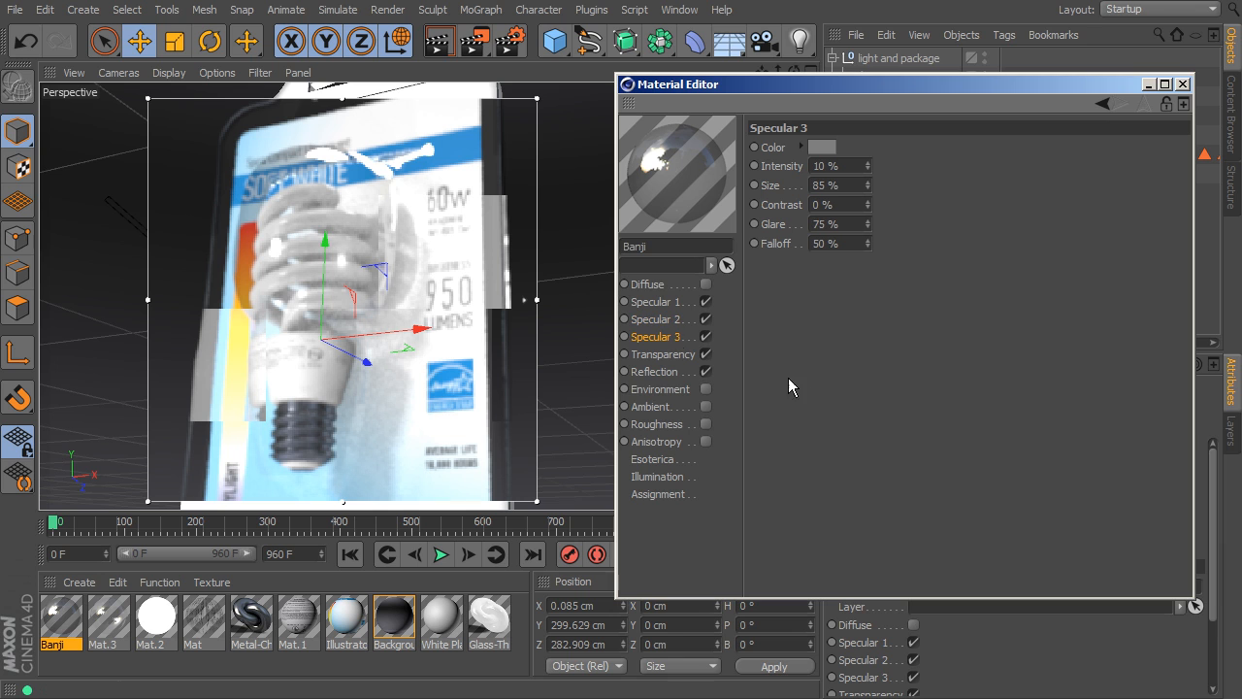
key(ctrl+r)
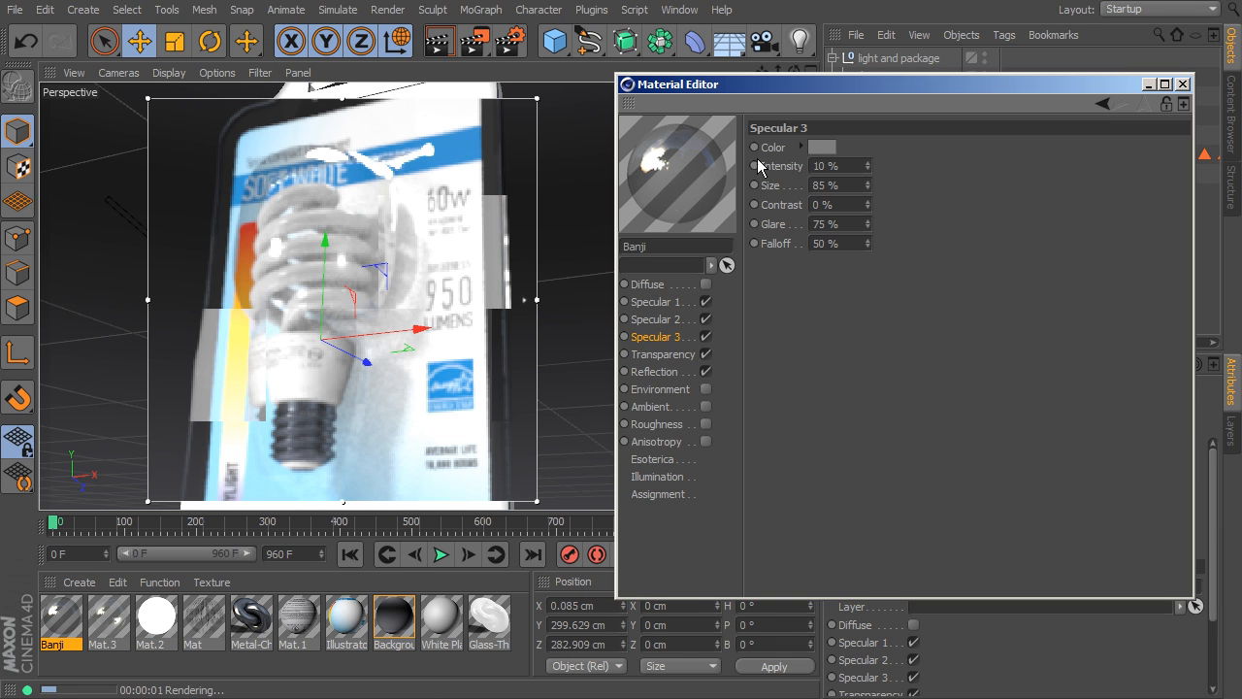
click(850, 171)
text(5)
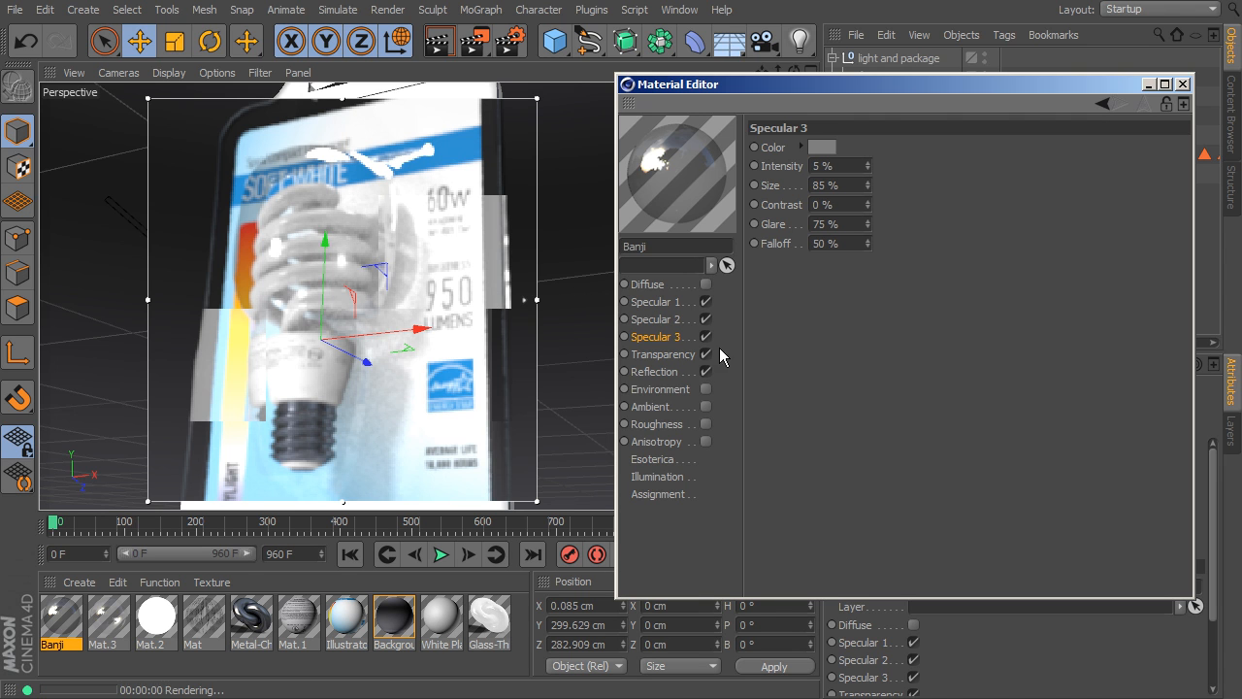
Review the Banji material's Transparency and Reflection settings, then enable its Anisotropy channel with Planar projection
click(674, 357)
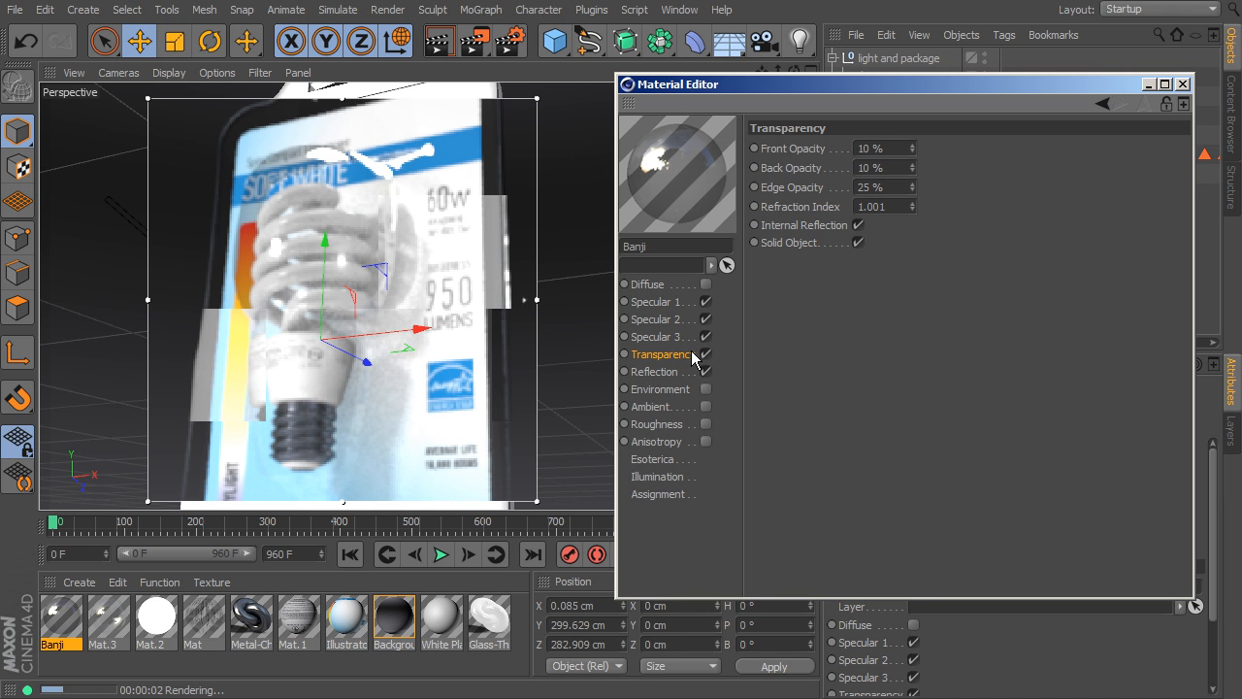
click(656, 372)
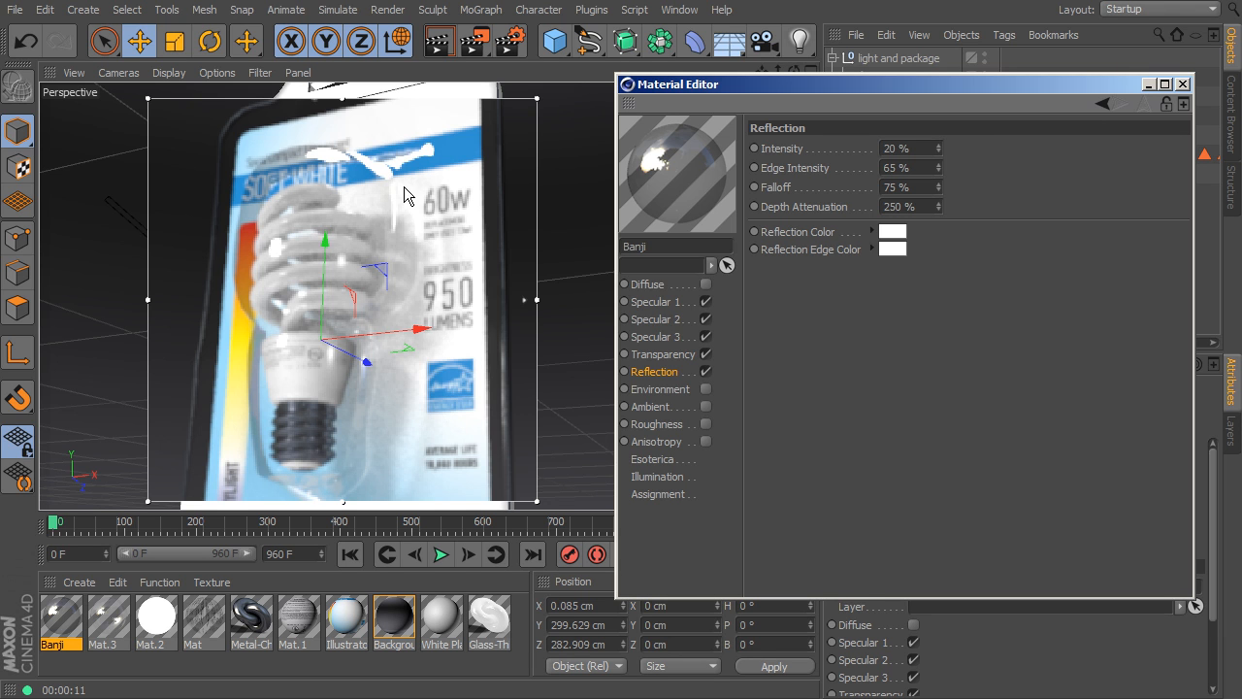
click(705, 442)
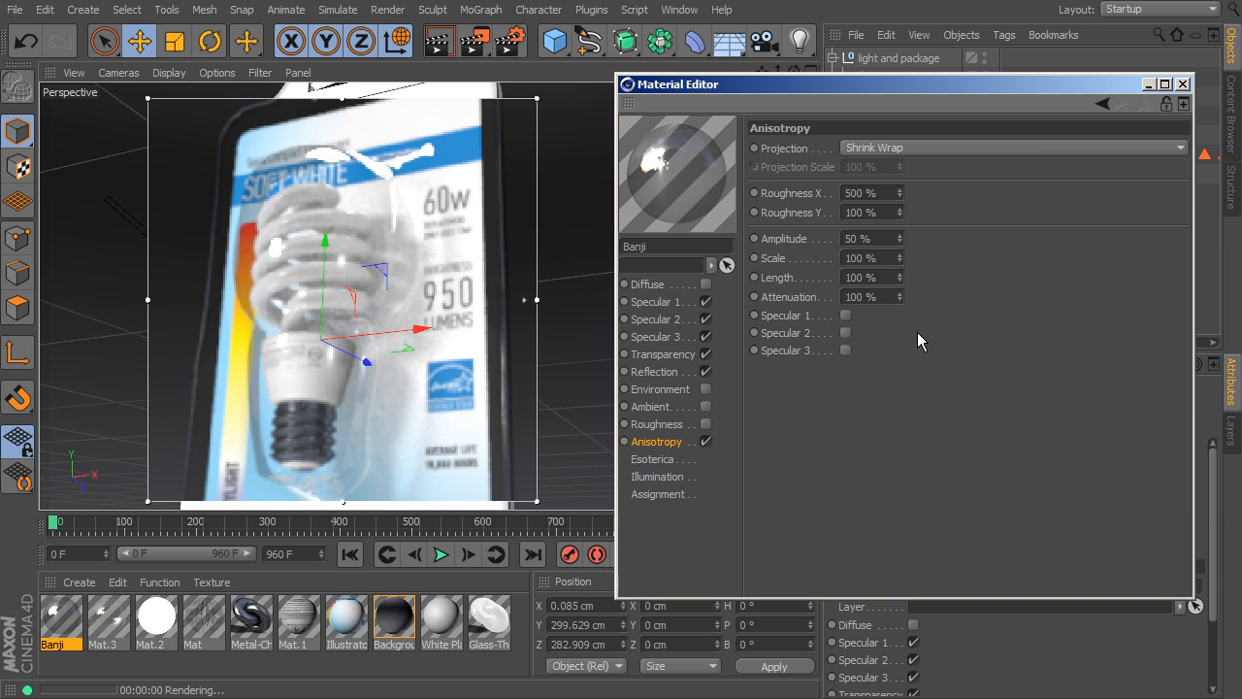
click(918, 149)
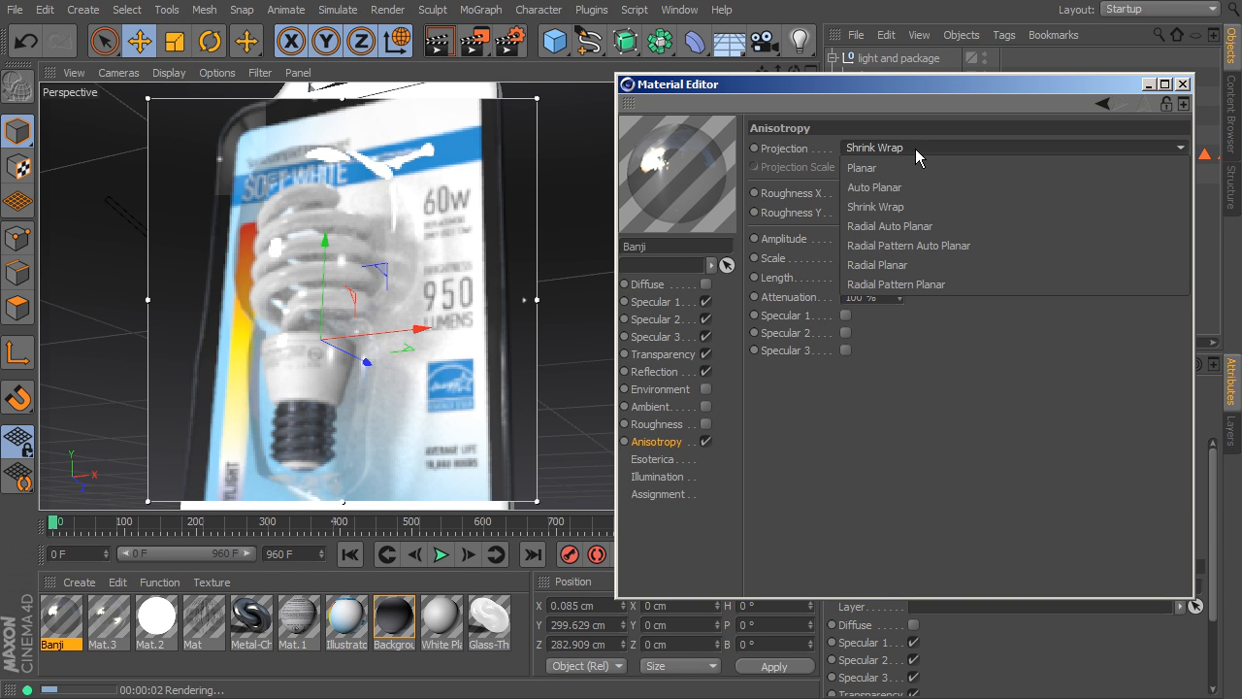
click(876, 169)
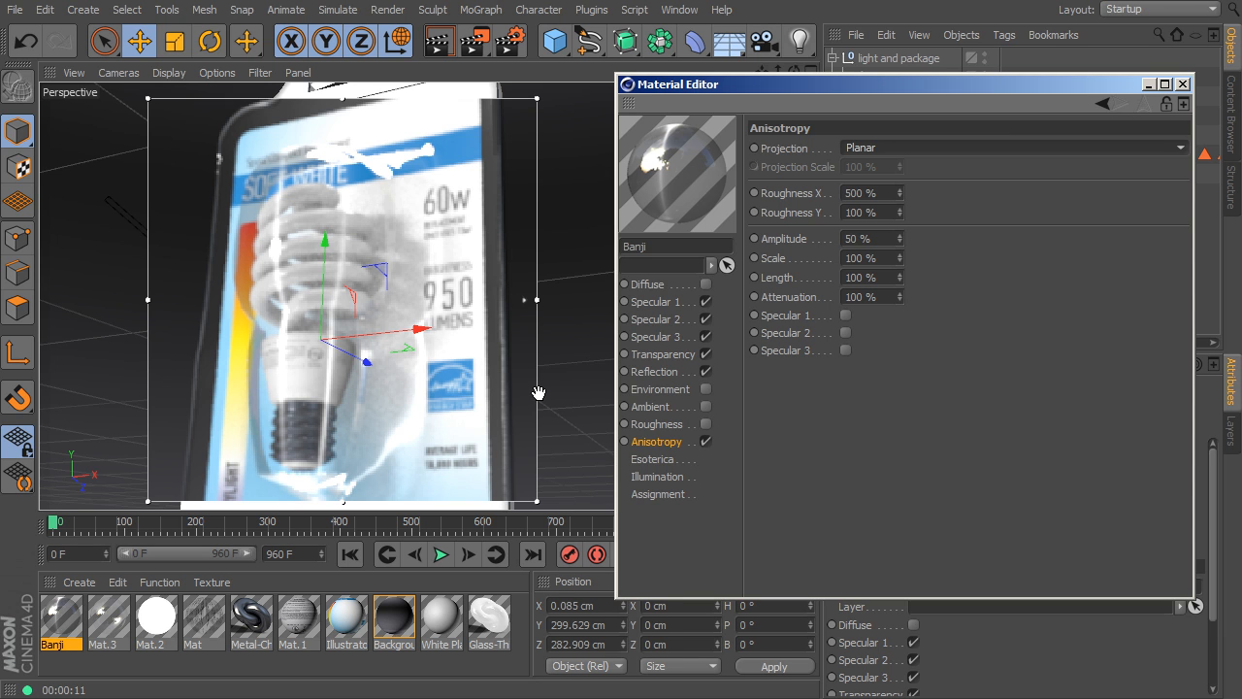
Render the frame to the Picture Viewer, compare it with the previous render in the history and examine the plastic around the bulb
key(shift+r)
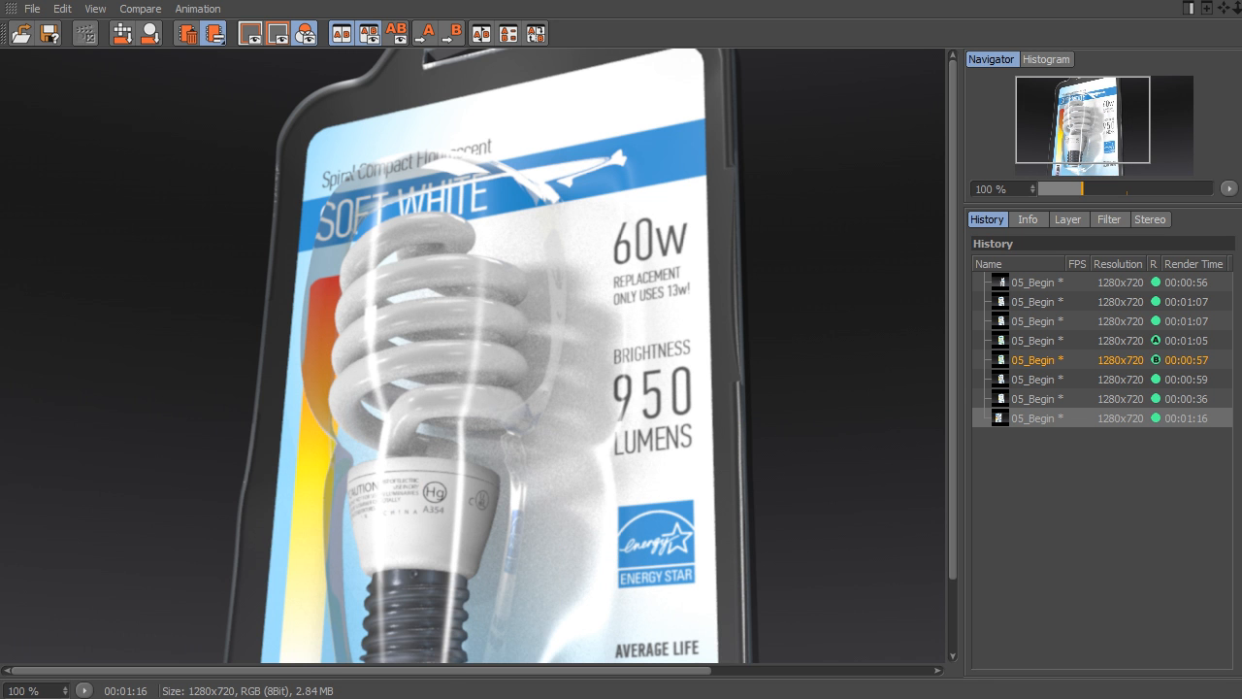
drag(438, 445, 502, 443)
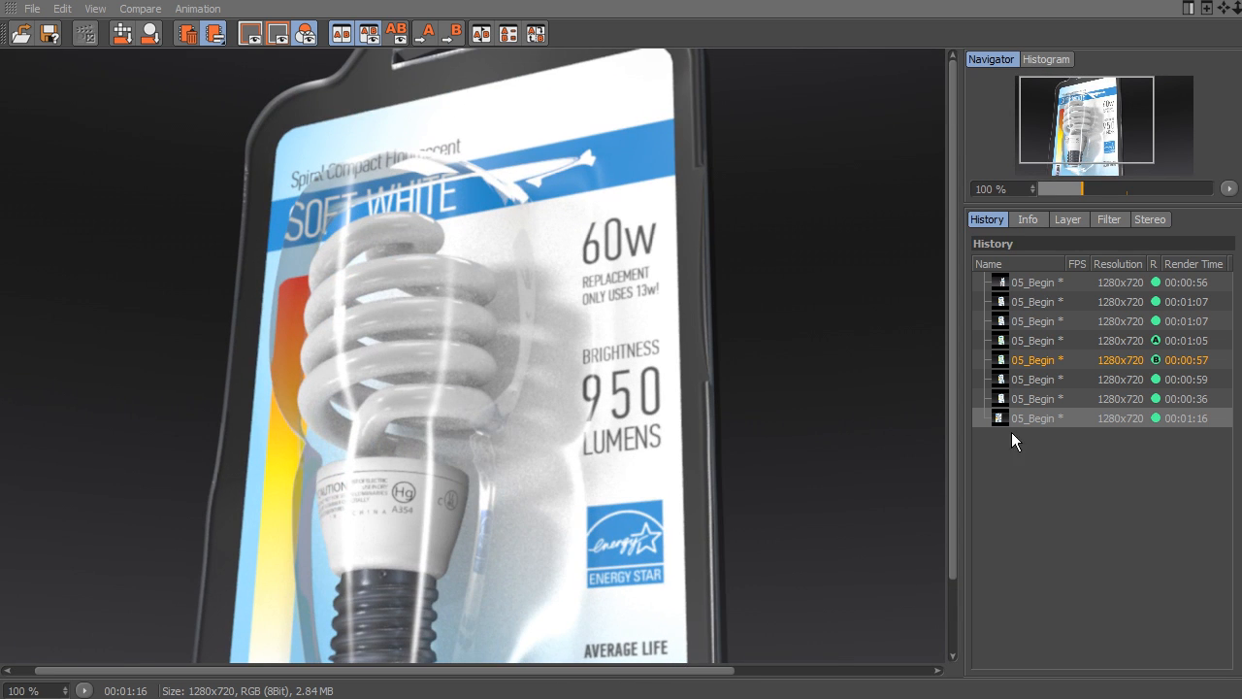
click(1033, 401)
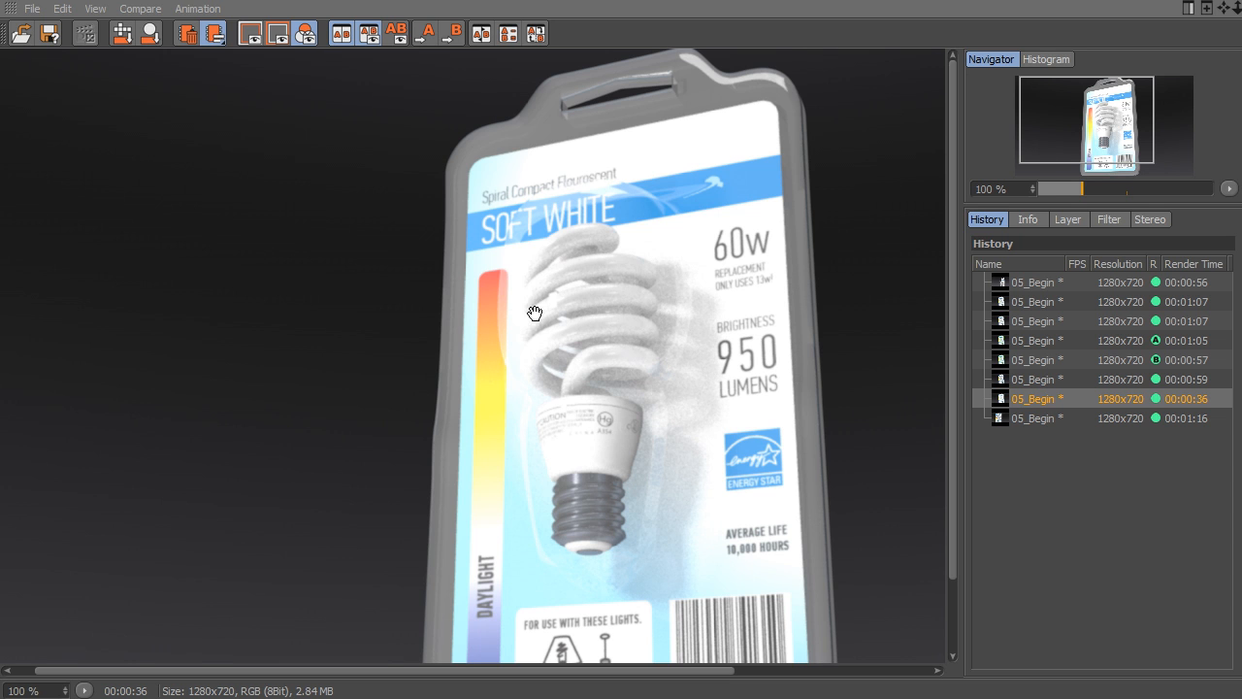
click(1043, 418)
drag(497, 226, 563, 360)
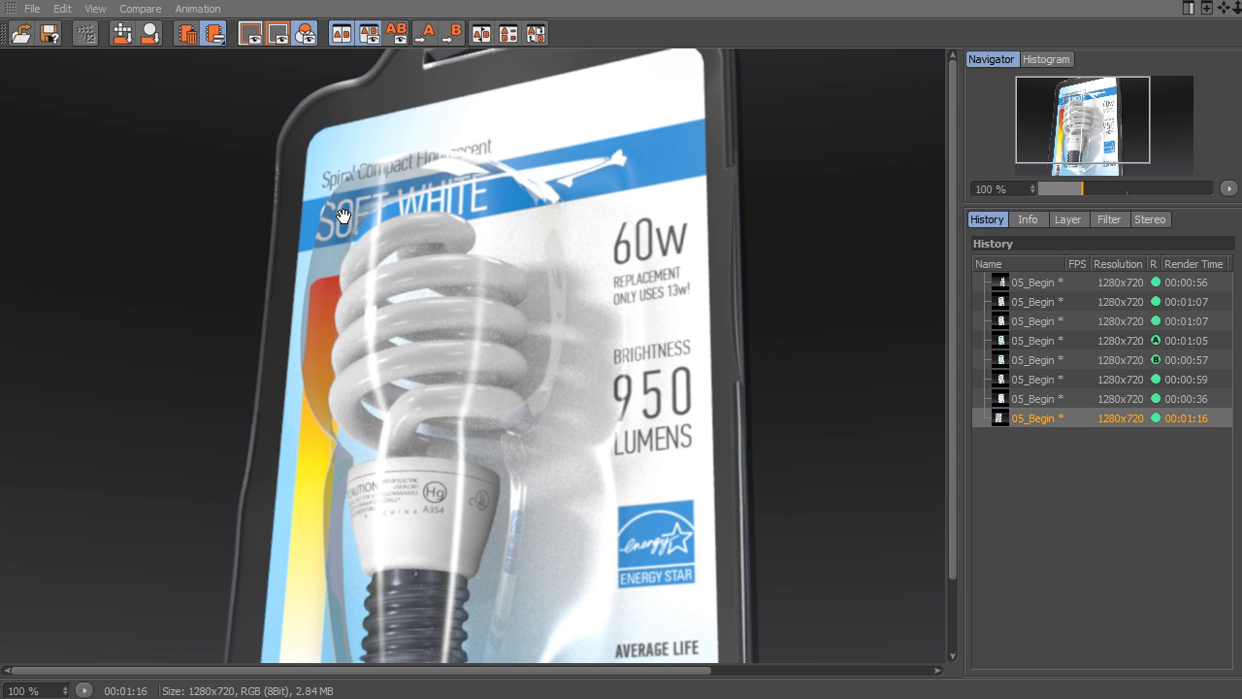
drag(501, 401, 587, 121)
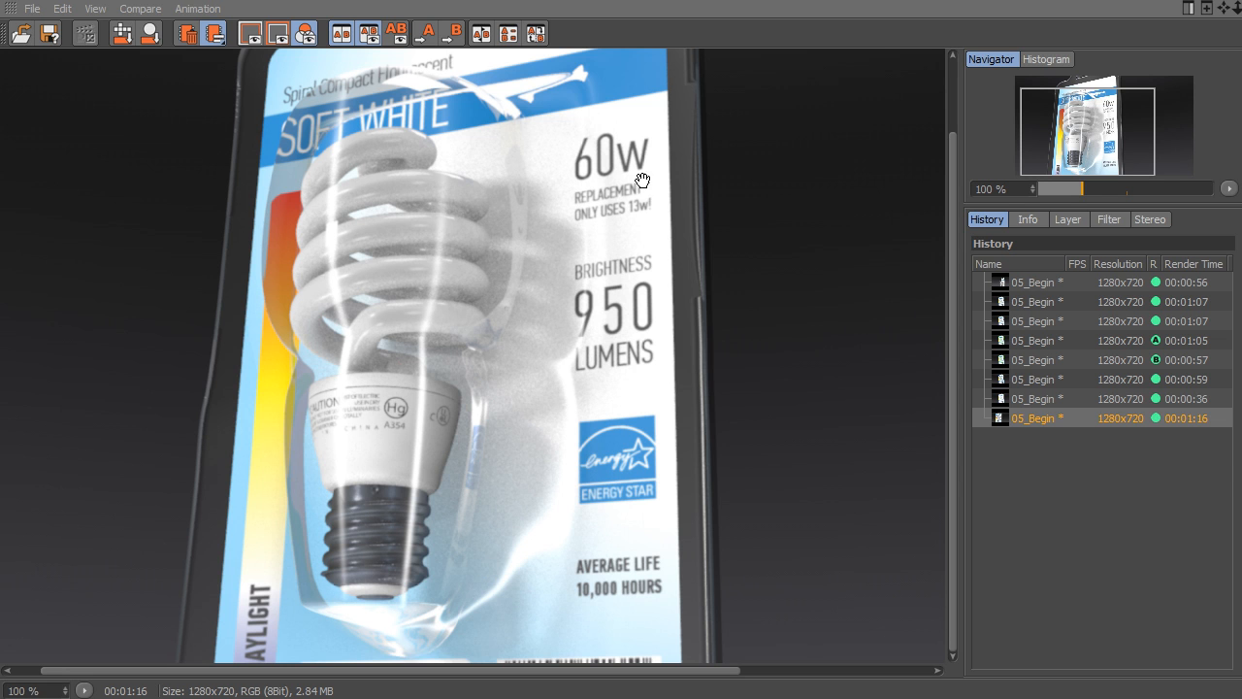
drag(395, 511, 591, 449)
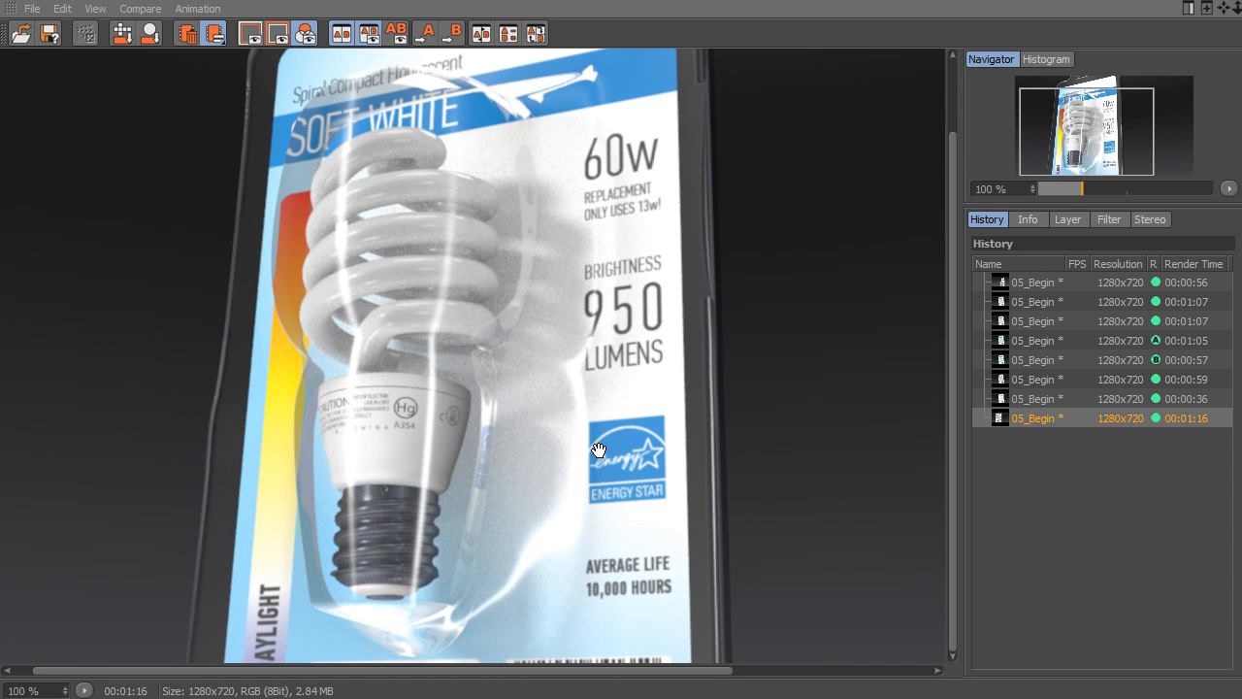
drag(508, 185, 502, 302)
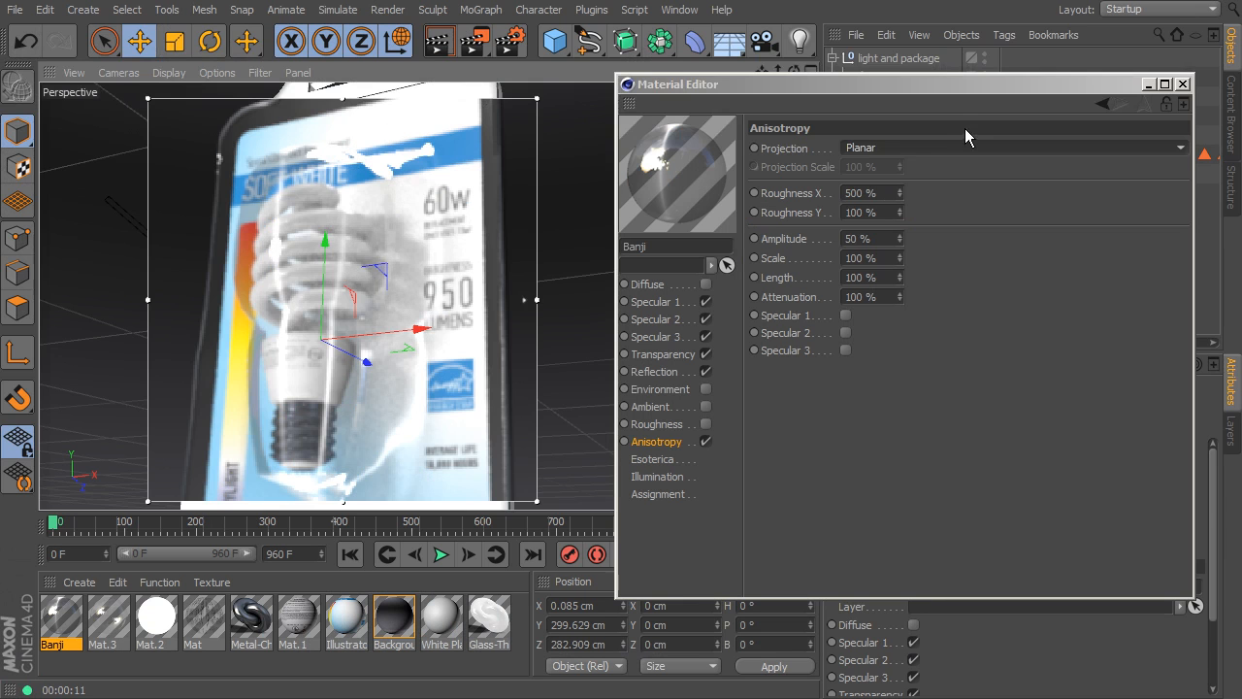
Try Auto Planar as the Anisotropy projection, then set it to Shrink Wrap and re-render the view
click(885, 149)
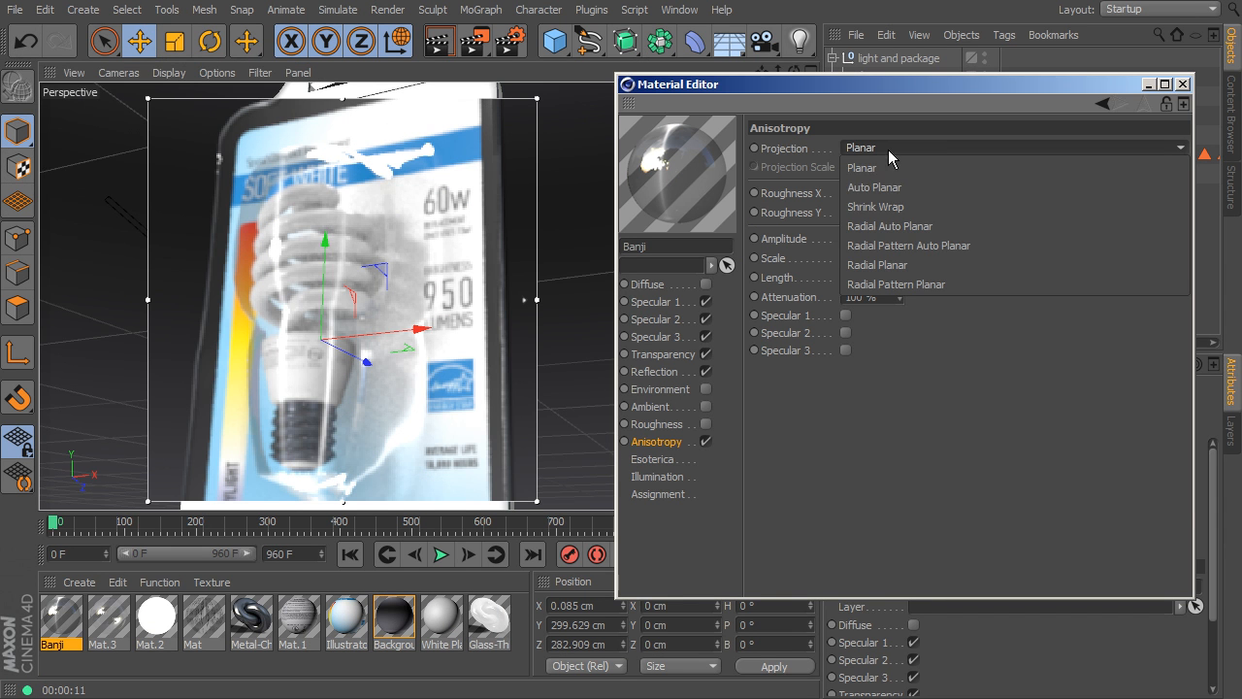
click(888, 185)
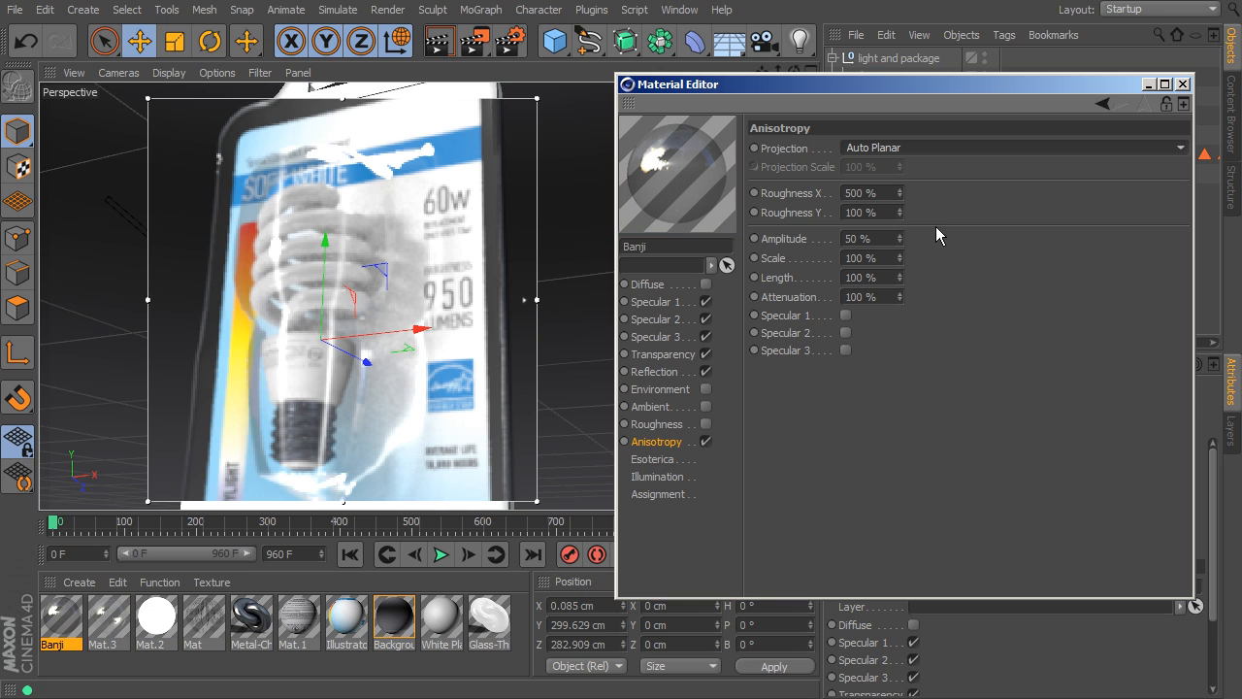
click(898, 148)
key(ctrl+r)
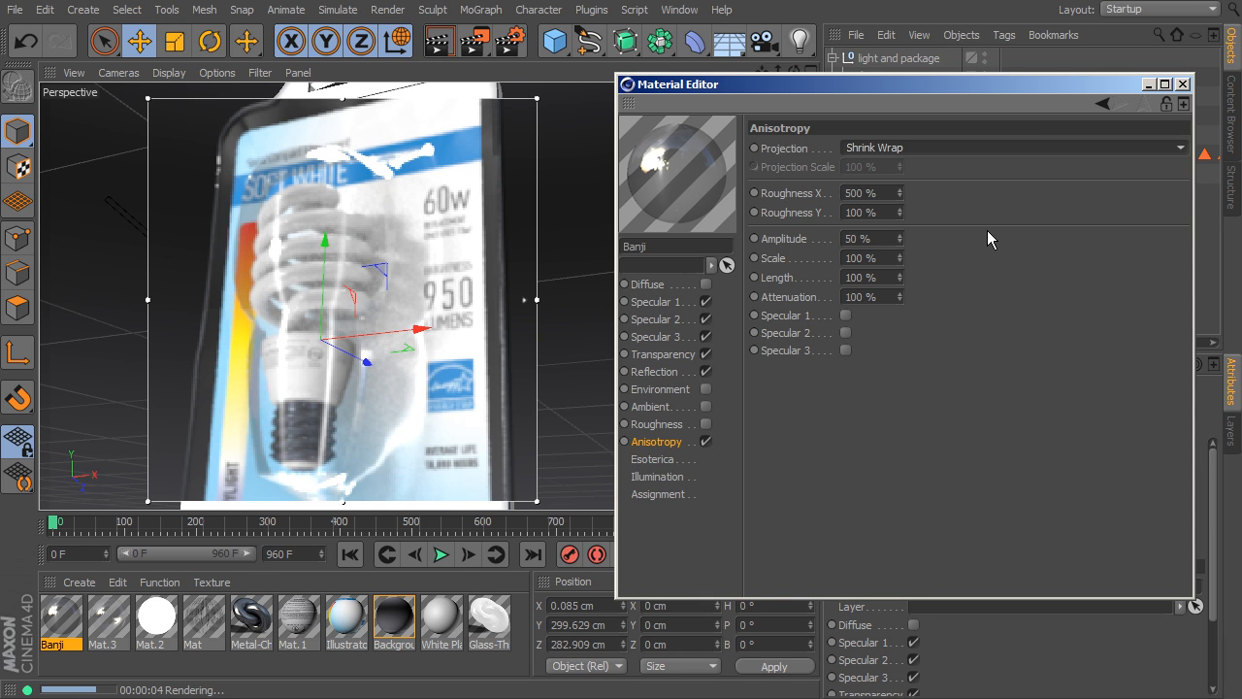
click(921, 153)
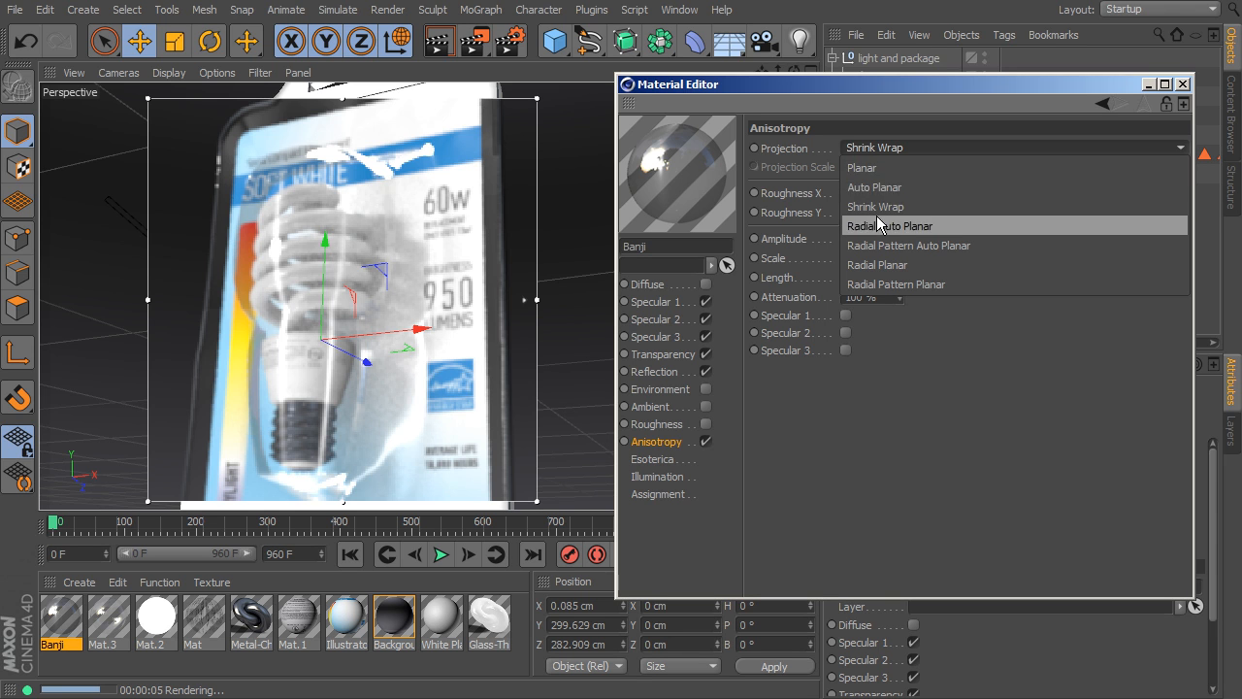
click(985, 386)
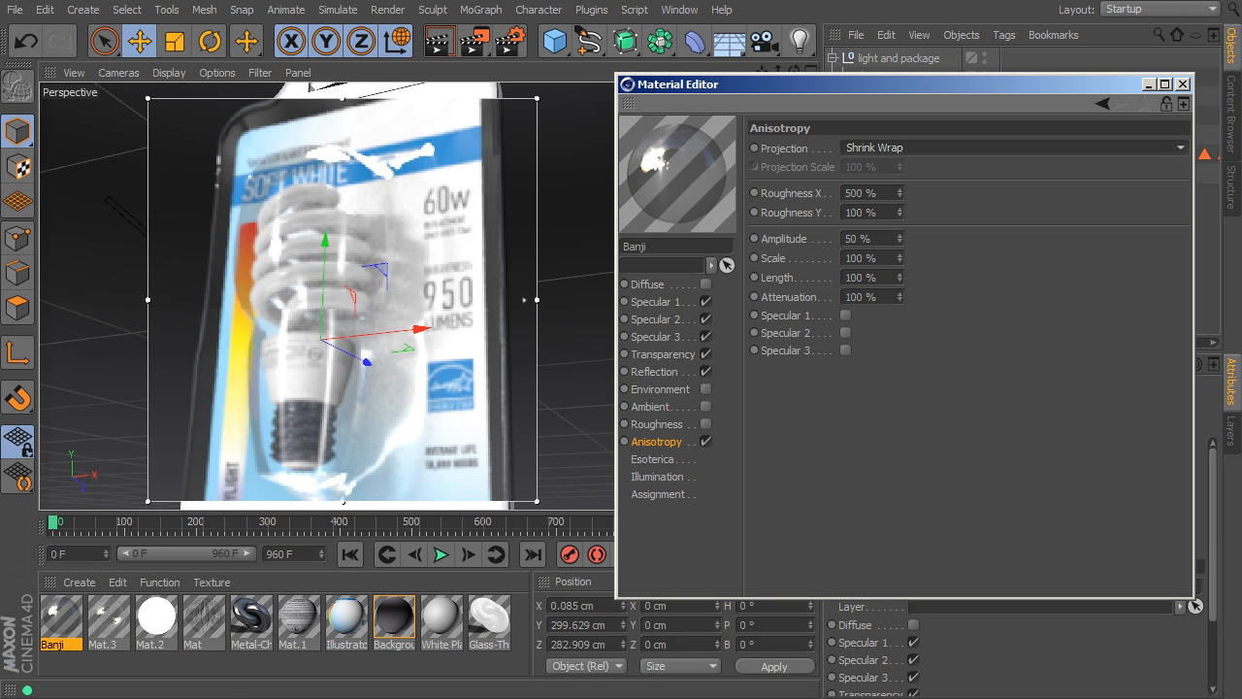